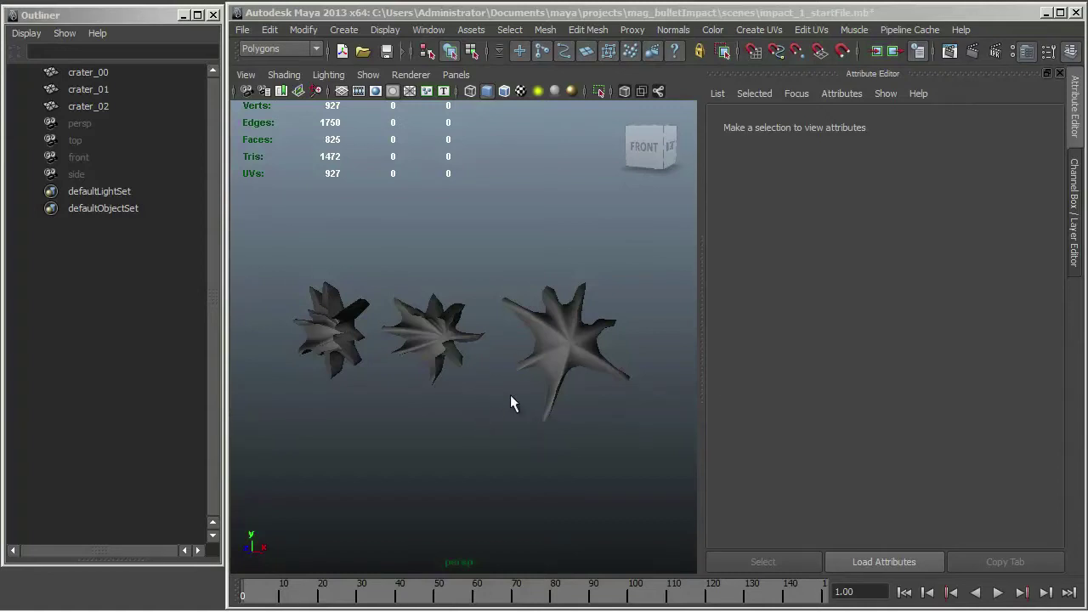
Orbit, frame and zoom the persp view around the three crater meshes.
{"action": "left_click_drag", "start_coordinate": [533, 368], "coordinate": [626, 303], "text": "alt"}
{"action": "key", "text": "f"}
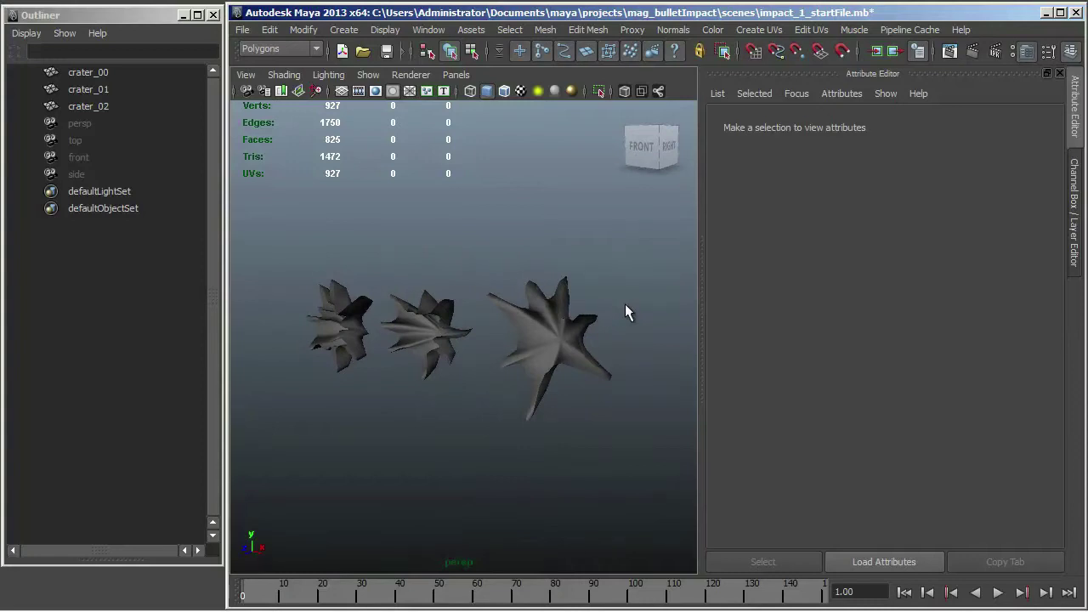
{"action": "left_click_drag", "start_coordinate": [545, 289], "coordinate": [470, 268], "text": "alt"}
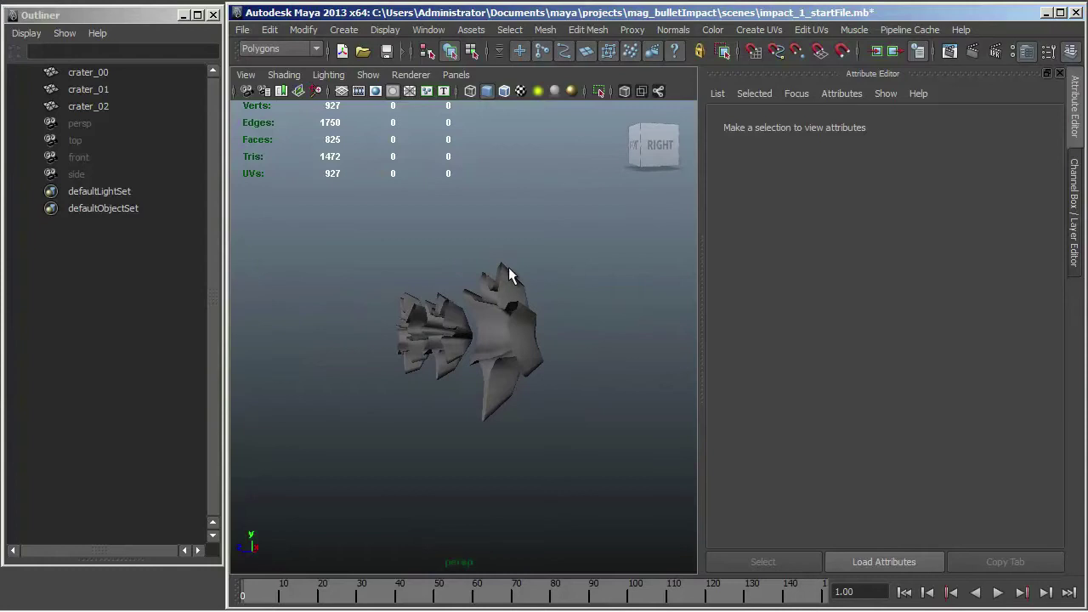
{"action": "scroll", "coordinate": [508, 267], "scroll_direction": "up", "scroll_amount": 2}
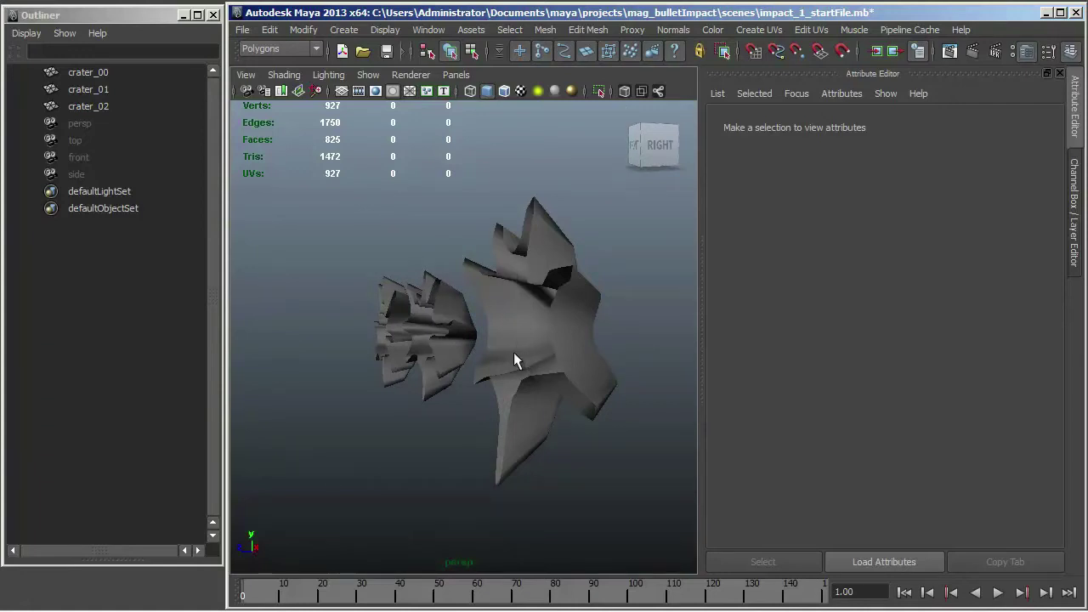
{"action": "left_click_drag", "start_coordinate": [513, 352], "coordinate": [555, 332], "text": "alt"}
Render the frame, compare its alpha channel with the RGB image, then close Render View.
{"action": "left_click", "coordinate": [974, 51]}
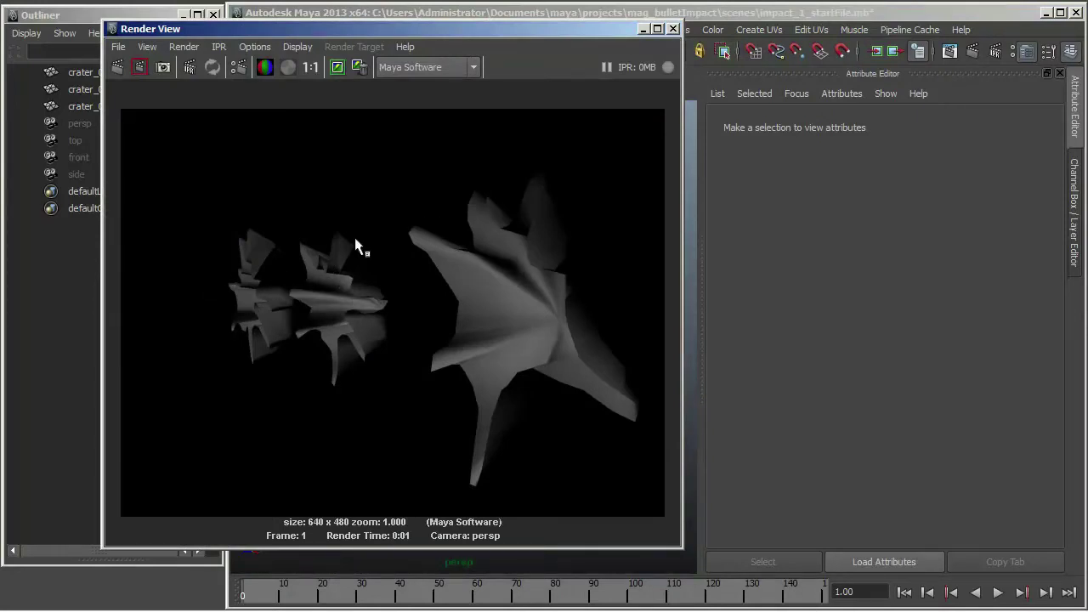
{"action": "left_click", "coordinate": [290, 67]}
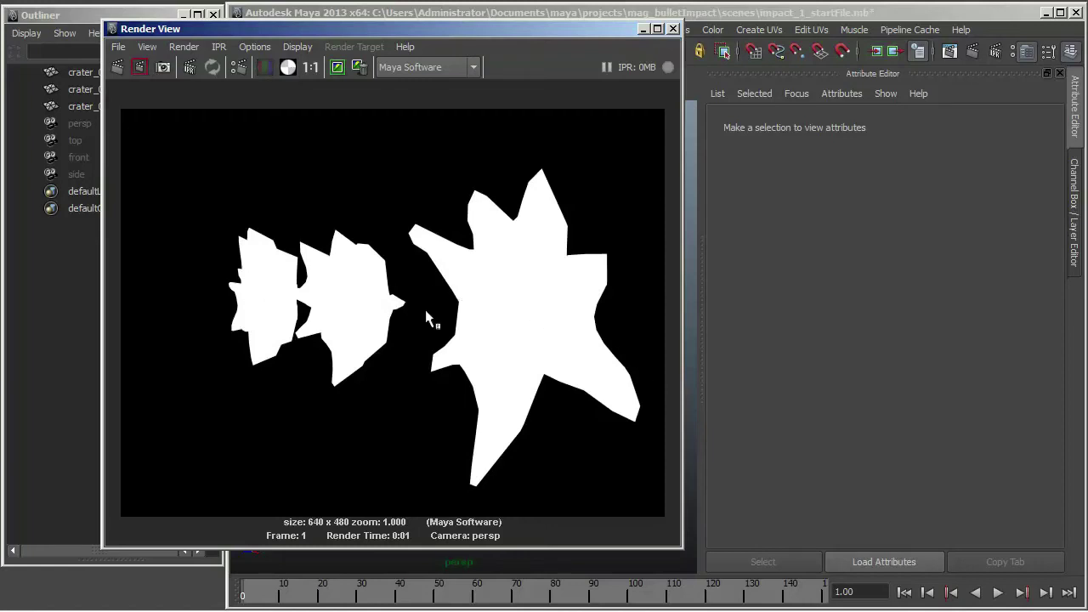
{"action": "left_click", "coordinate": [264, 67]}
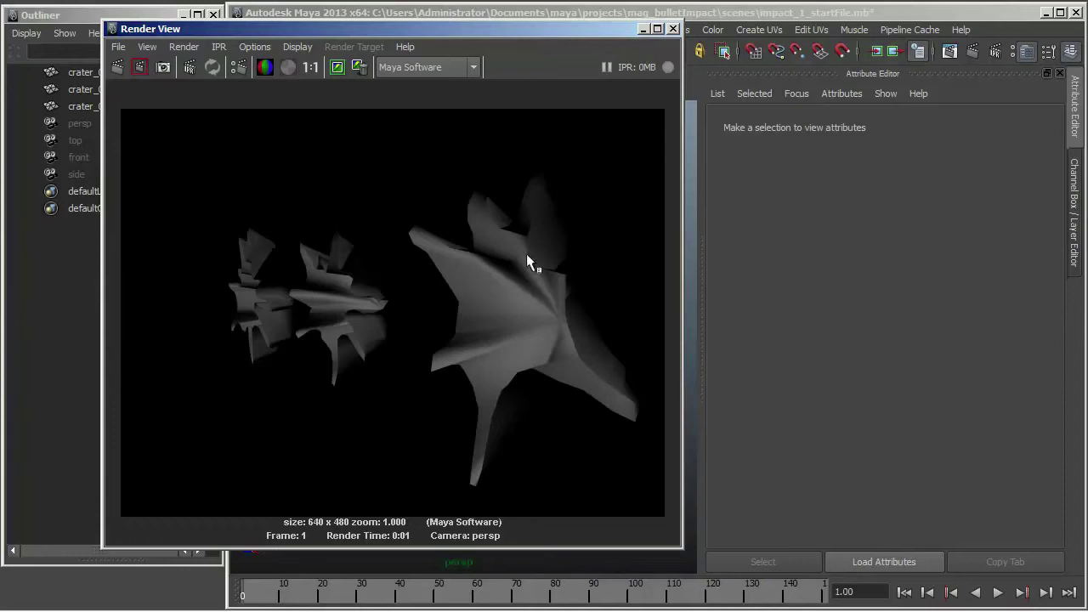
{"action": "left_click", "coordinate": [288, 67]}
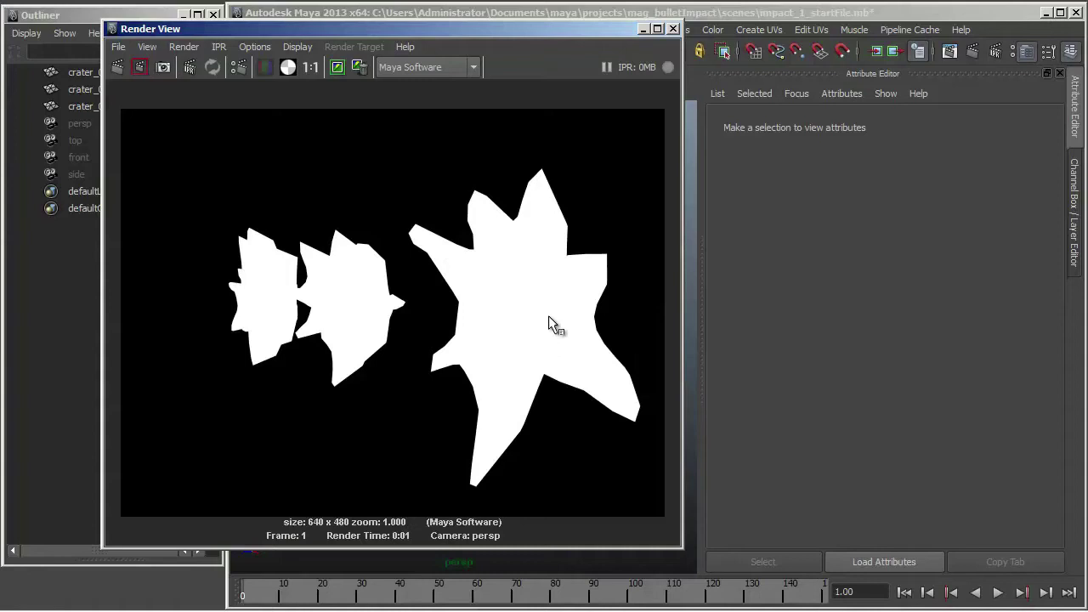
{"action": "left_click", "coordinate": [264, 68]}
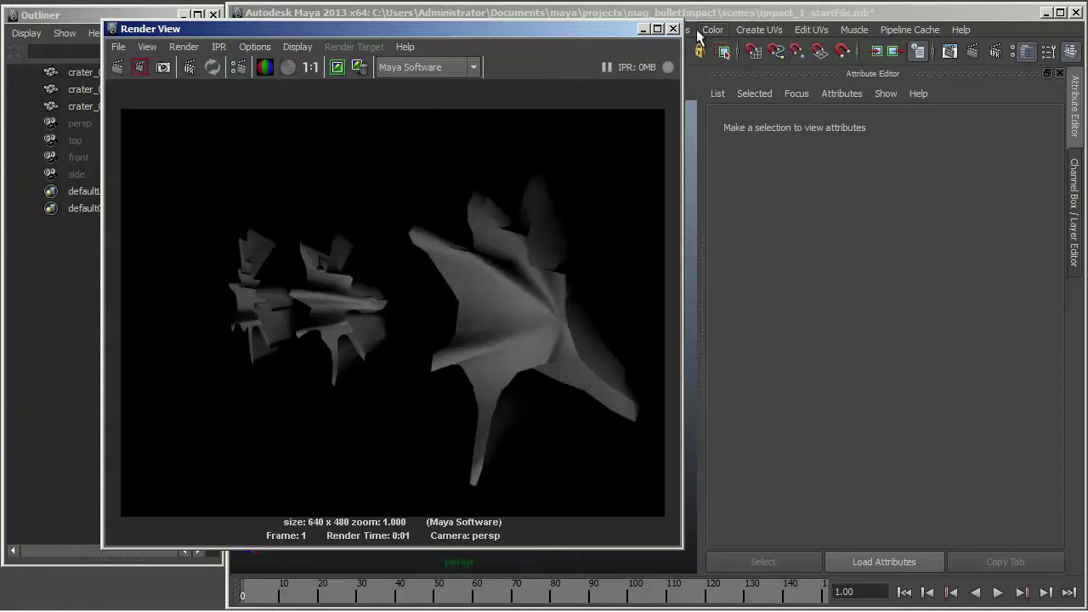
{"action": "left_click", "coordinate": [672, 29]}
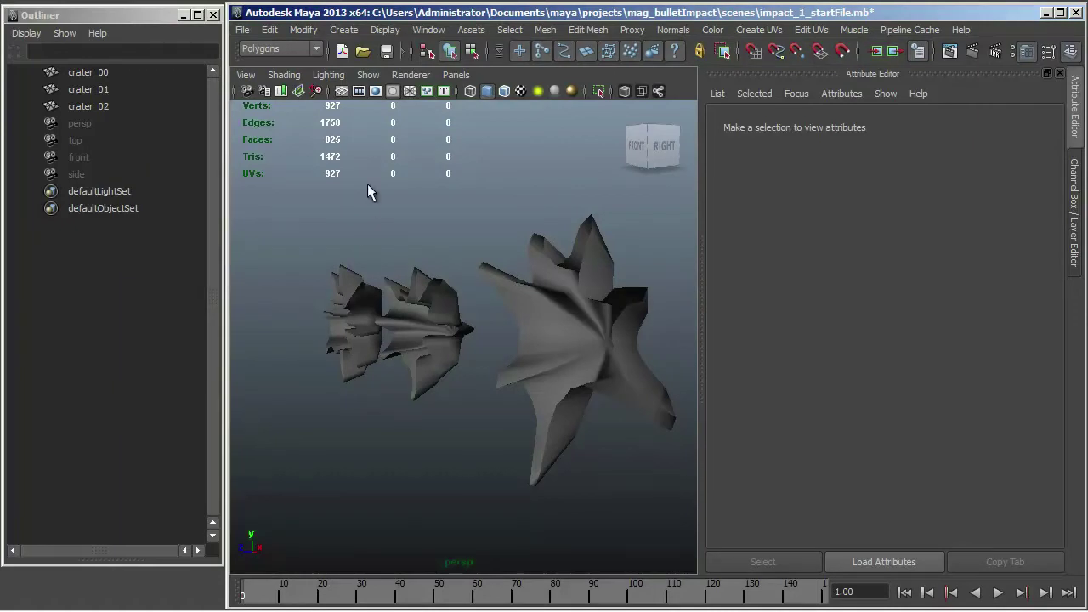
{"action": "left_click", "coordinate": [432, 31]}
Open the Hypershade and create a new Lambert material.
{"action": "mouse_move", "coordinate": [450, 74]}
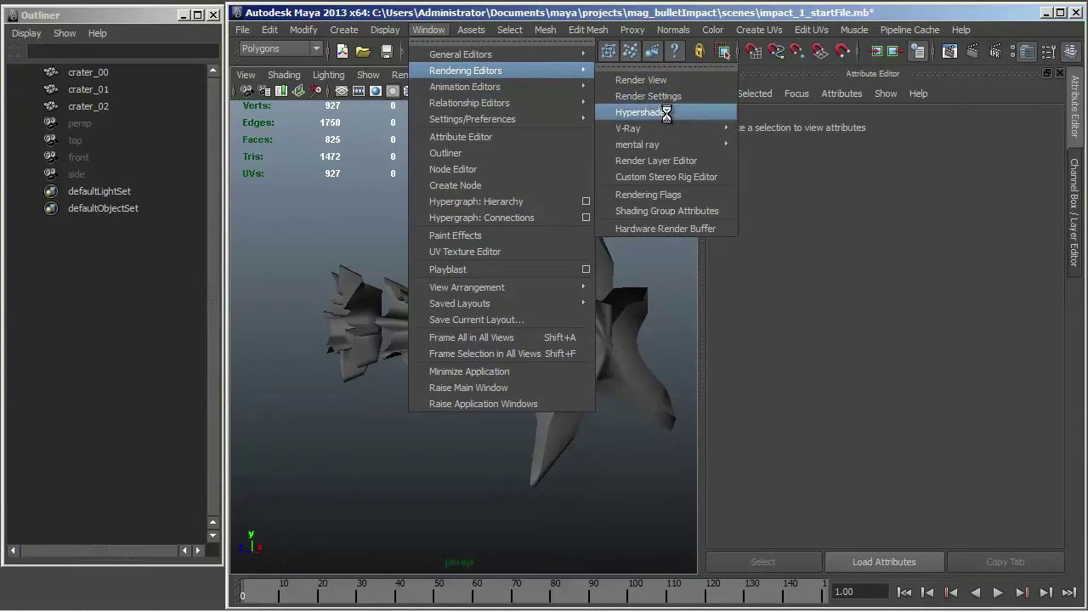
{"action": "left_click", "coordinate": [665, 114]}
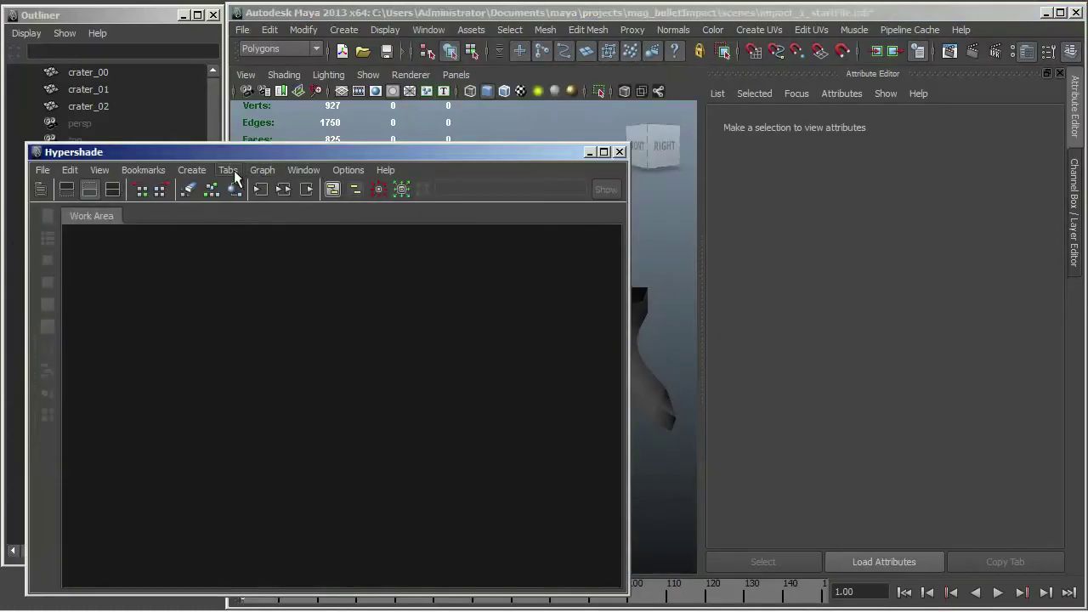
{"action": "left_click", "coordinate": [191, 170]}
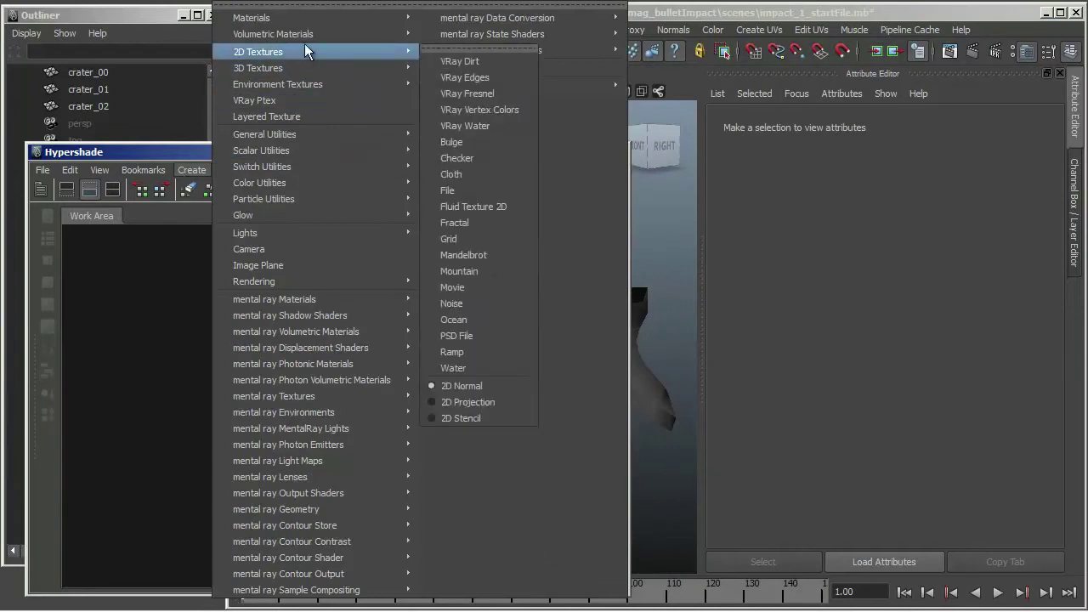
{"action": "mouse_move", "coordinate": [352, 20]}
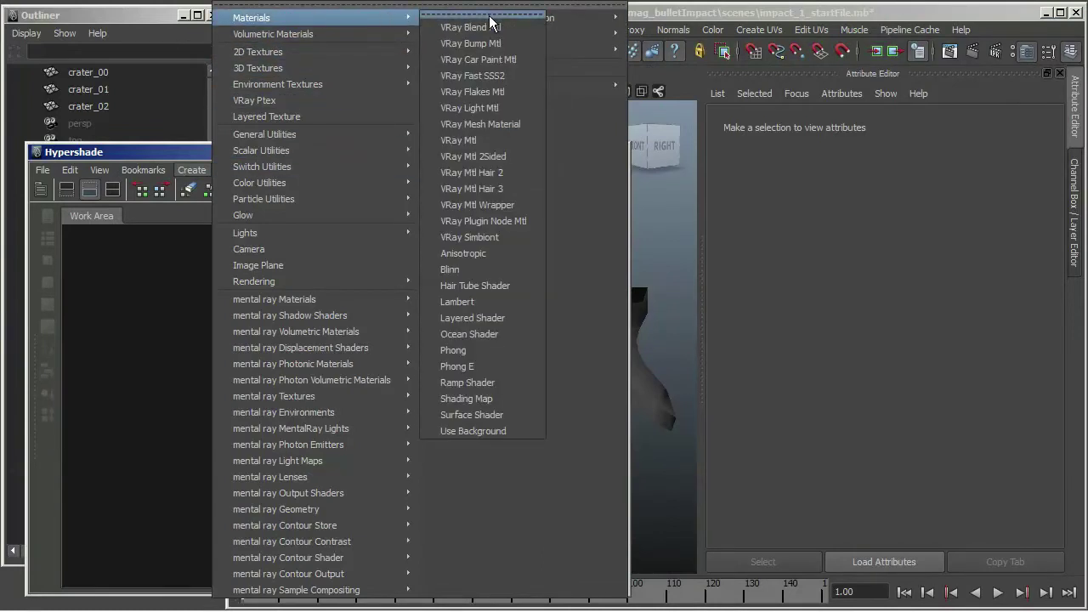
{"action": "left_click", "coordinate": [472, 300]}
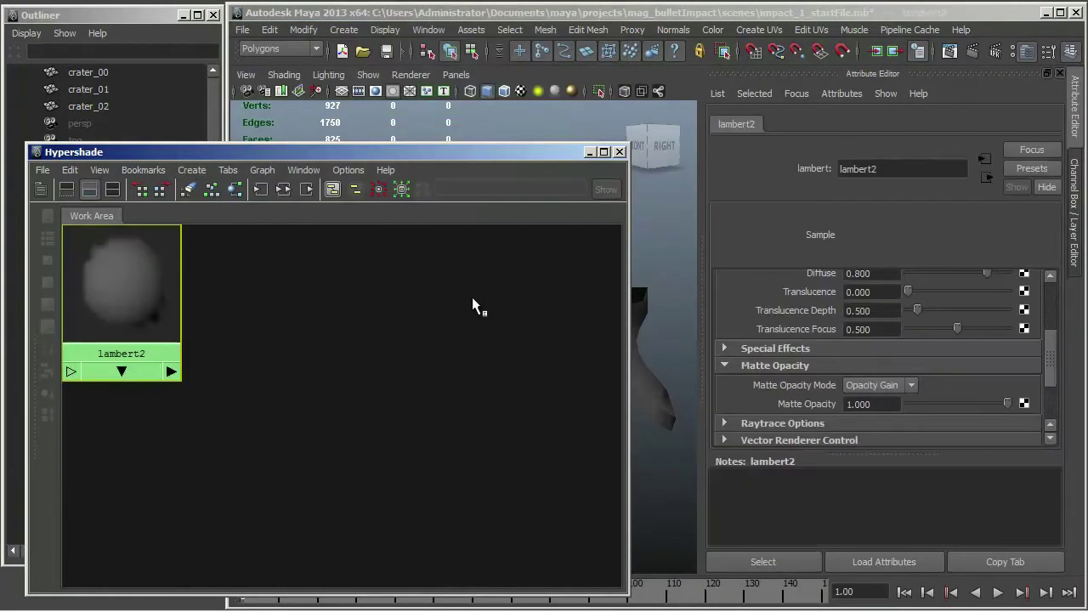
Move lambert2 into the work area and rename it lambert_crater.
{"action": "left_click_drag", "start_coordinate": [103, 291], "coordinate": [261, 331]}
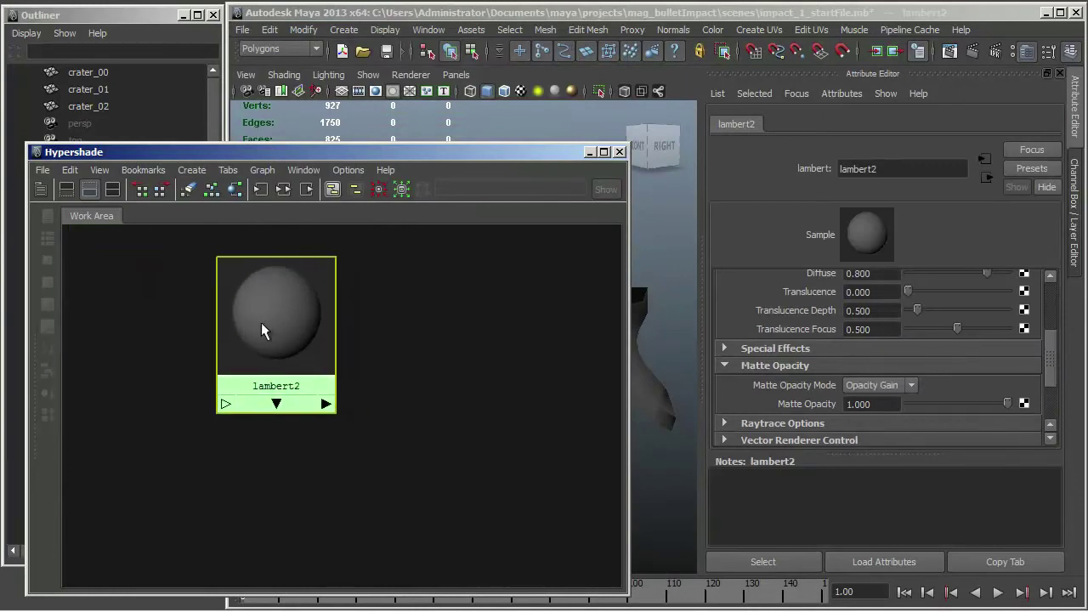
{"action": "middle_click_drag", "start_coordinate": [288, 291], "coordinate": [297, 333]}
{"action": "left_click", "coordinate": [887, 173]}
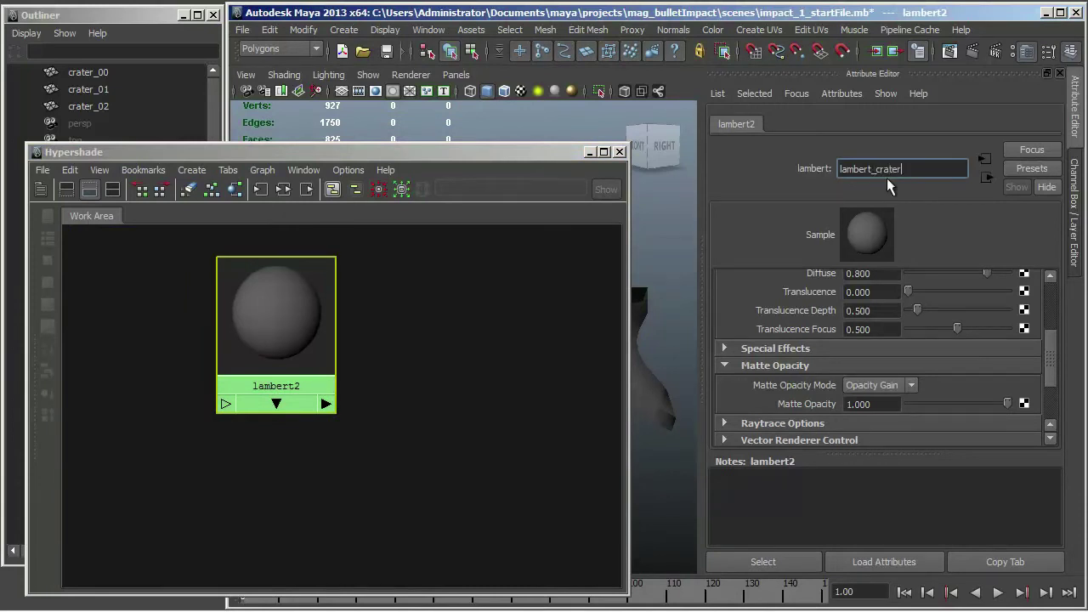
{"action": "key", "text": "Return"}
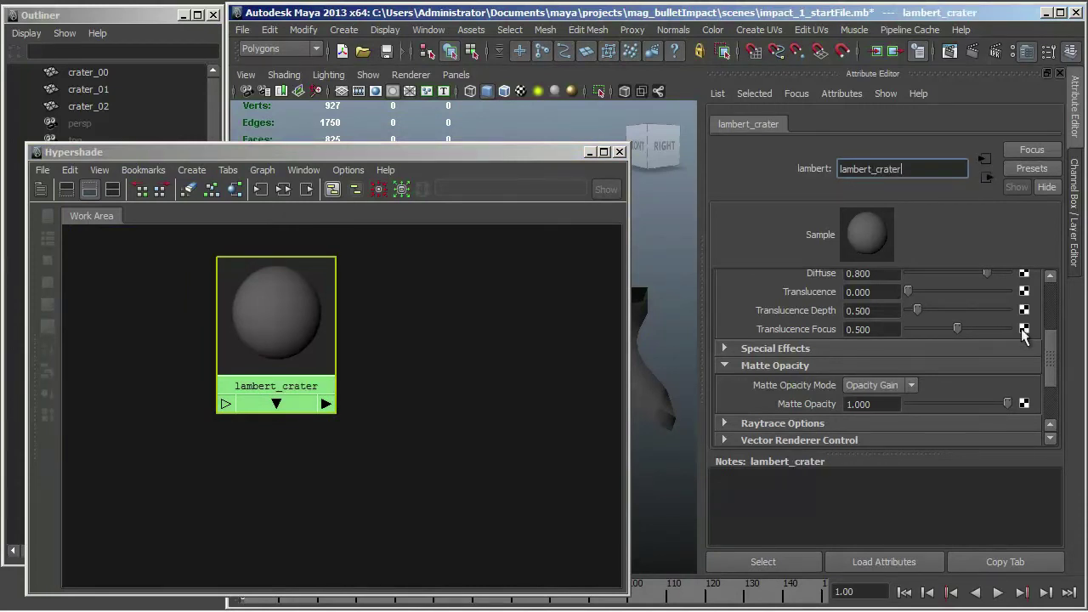
{"action": "left_click_drag", "start_coordinate": [1059, 364], "coordinate": [1058, 313]}
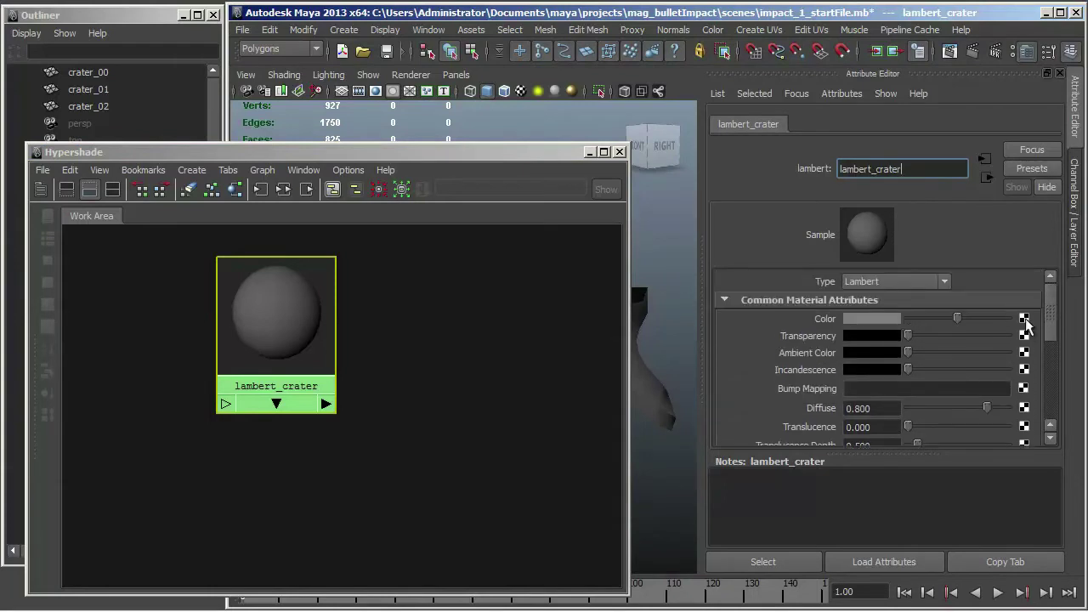
Map a Noise texture to lambert_crater's Color, set to Perlin Noise with Frequency 4.
{"action": "left_click", "coordinate": [1024, 319]}
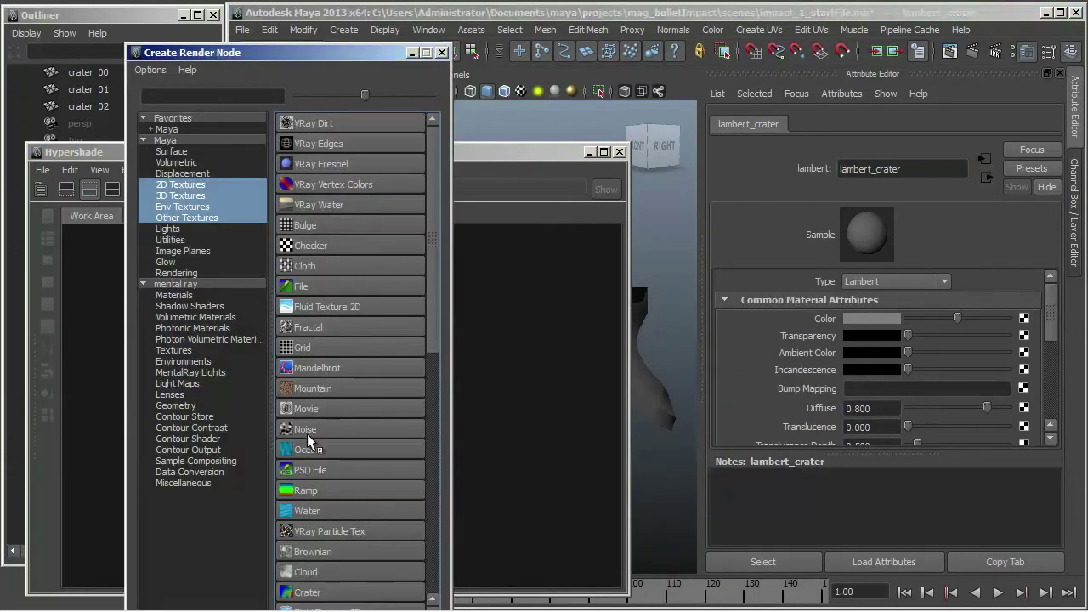
{"action": "left_click", "coordinate": [304, 427]}
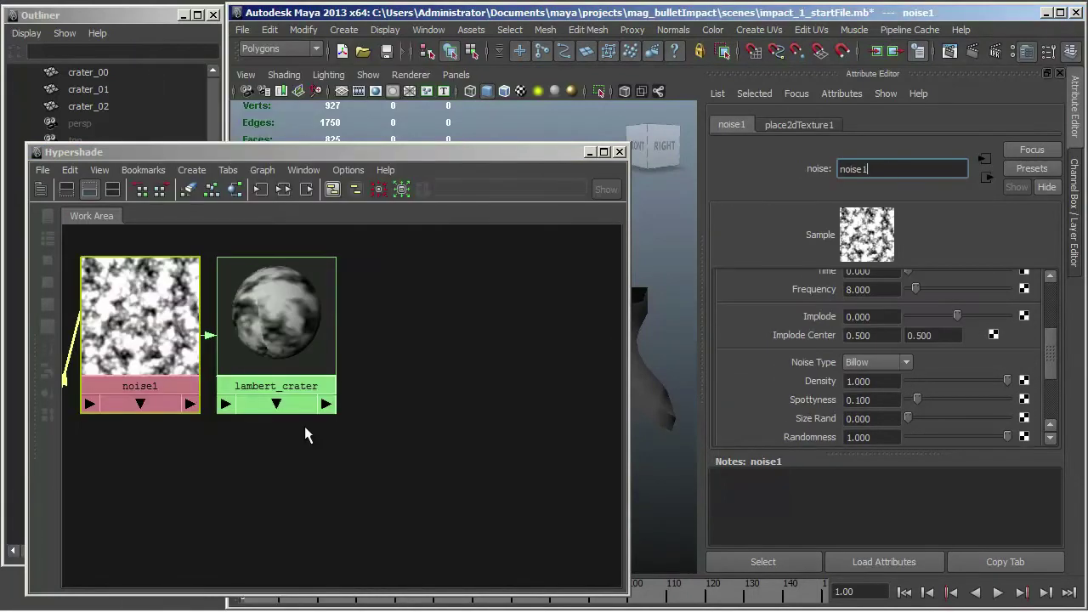
{"action": "left_click", "coordinate": [878, 359]}
{"action": "left_click", "coordinate": [876, 377]}
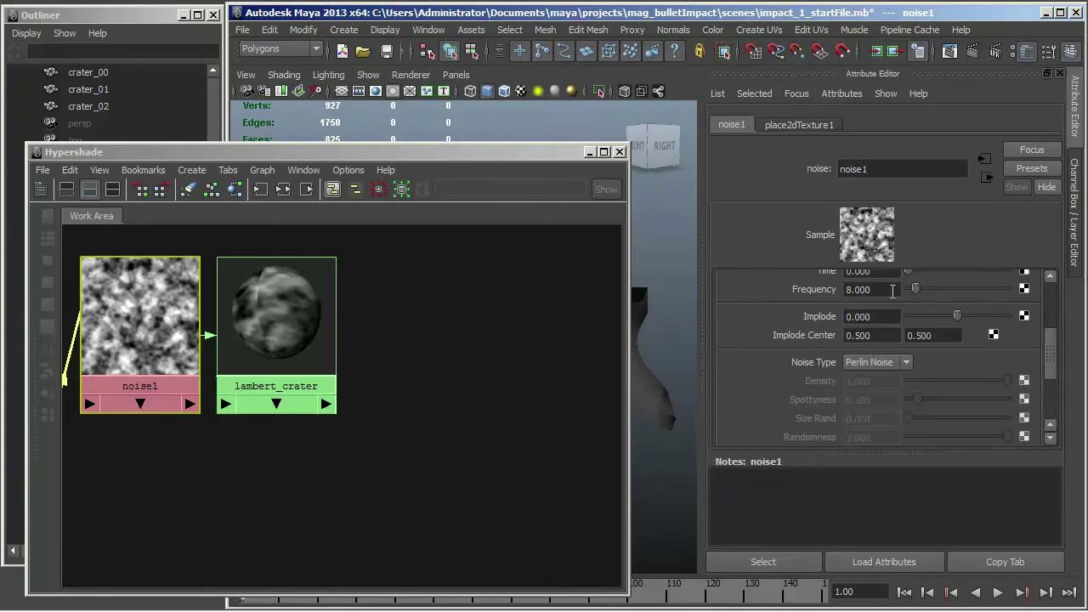
{"action": "left_click_drag", "start_coordinate": [888, 289], "coordinate": [829, 282]}
{"action": "type", "text": "4"}
{"action": "key", "text": "Return"}
Select crater_00 through crater_02 in the Outliner behind the Hypershade.
{"action": "left_click_drag", "start_coordinate": [539, 159], "coordinate": [577, 374]}
{"action": "left_click_drag", "start_coordinate": [114, 73], "coordinate": [115, 117]}
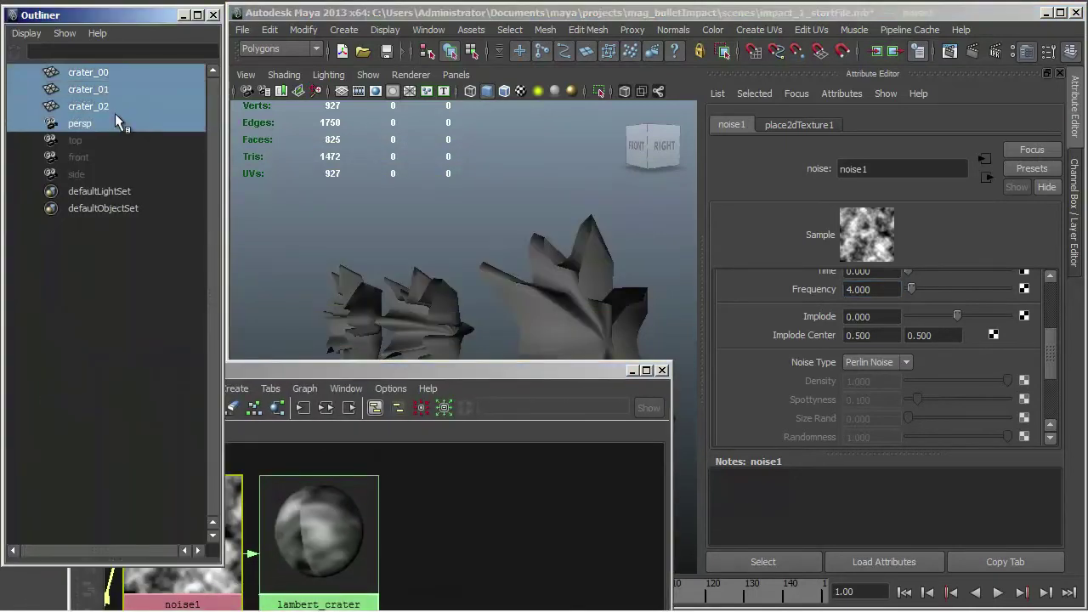
{"action": "left_click_drag", "start_coordinate": [117, 76], "coordinate": [116, 106]}
{"action": "left_click", "coordinate": [303, 551]}
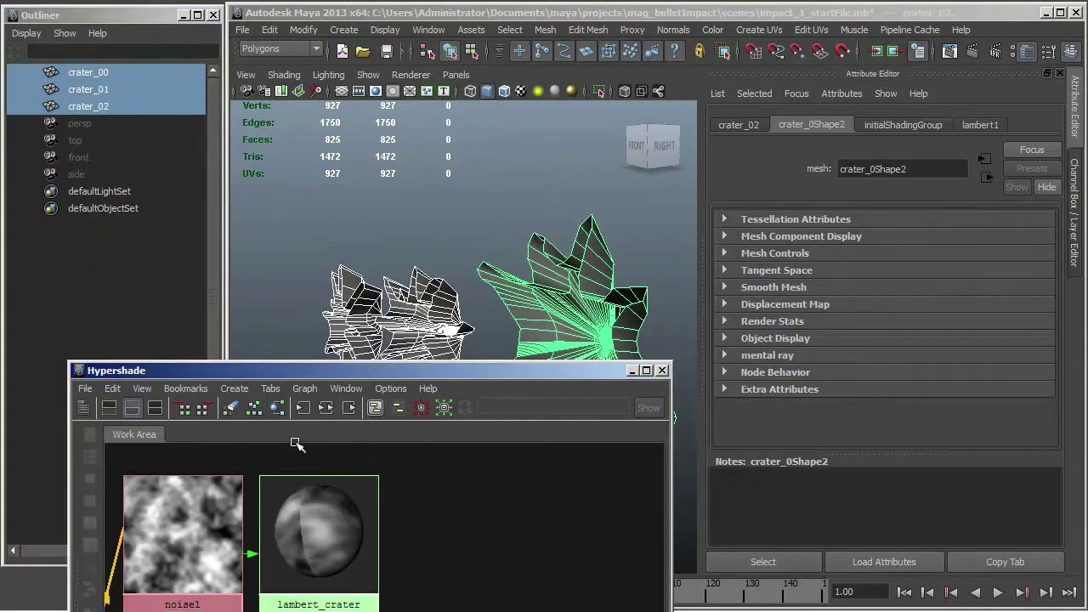
Render the noise-shaded craters, check alpha and RGB, keep the image and minimize Render View.
{"action": "left_click_drag", "start_coordinate": [498, 366], "coordinate": [476, 175]}
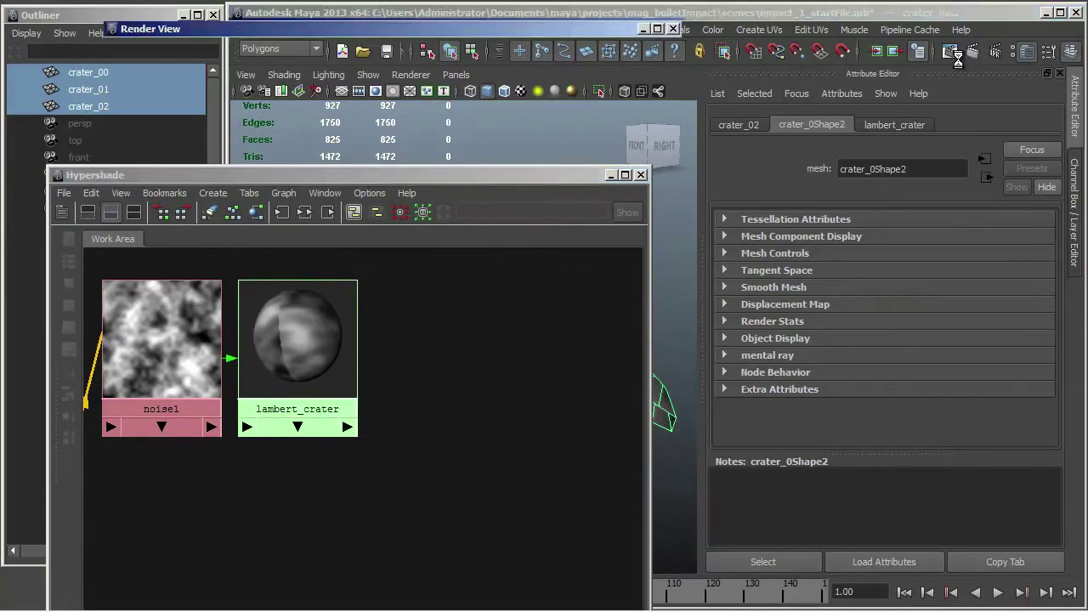
{"action": "left_click", "coordinate": [876, 51]}
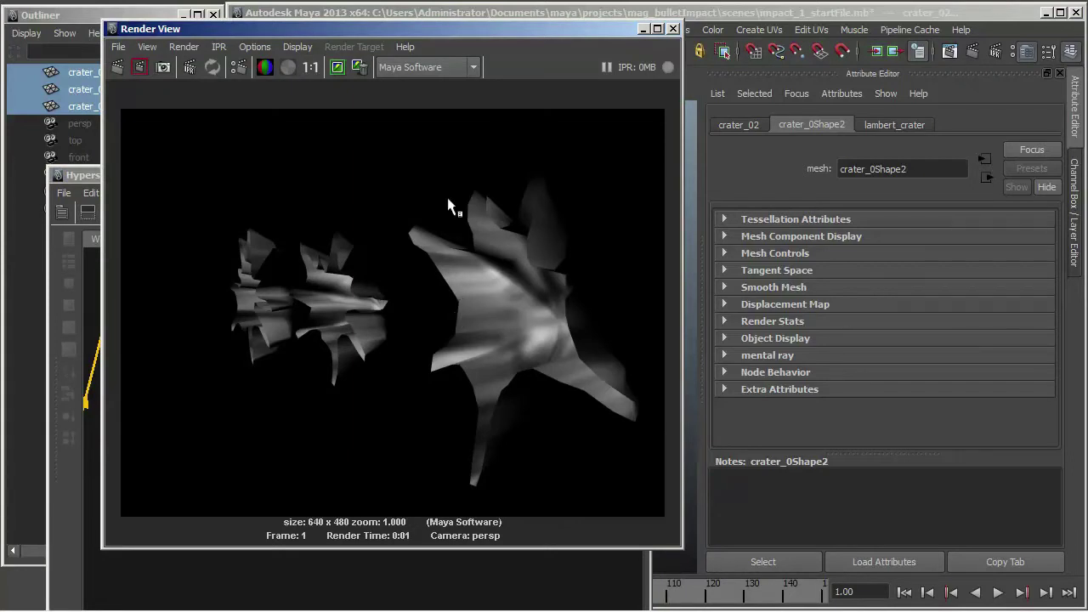
{"action": "left_click", "coordinate": [288, 68]}
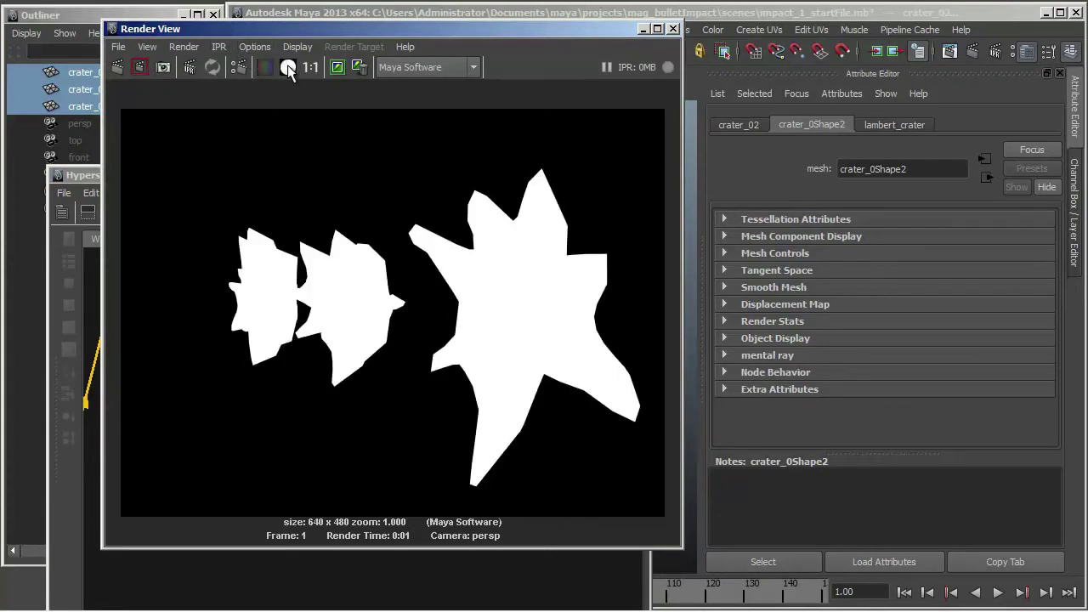
{"action": "left_click", "coordinate": [267, 67]}
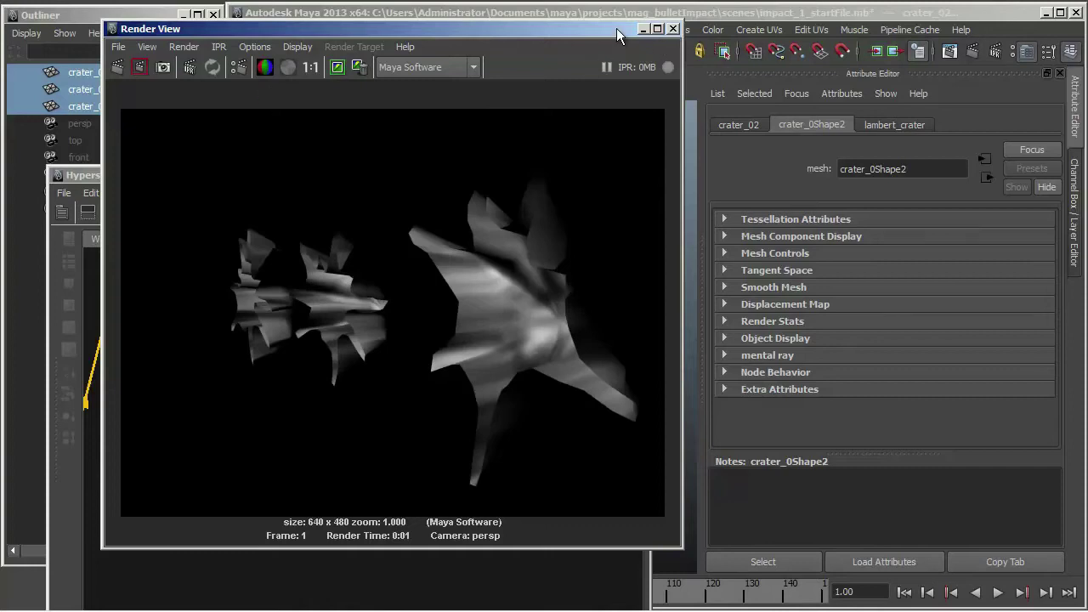
{"action": "left_click", "coordinate": [343, 67]}
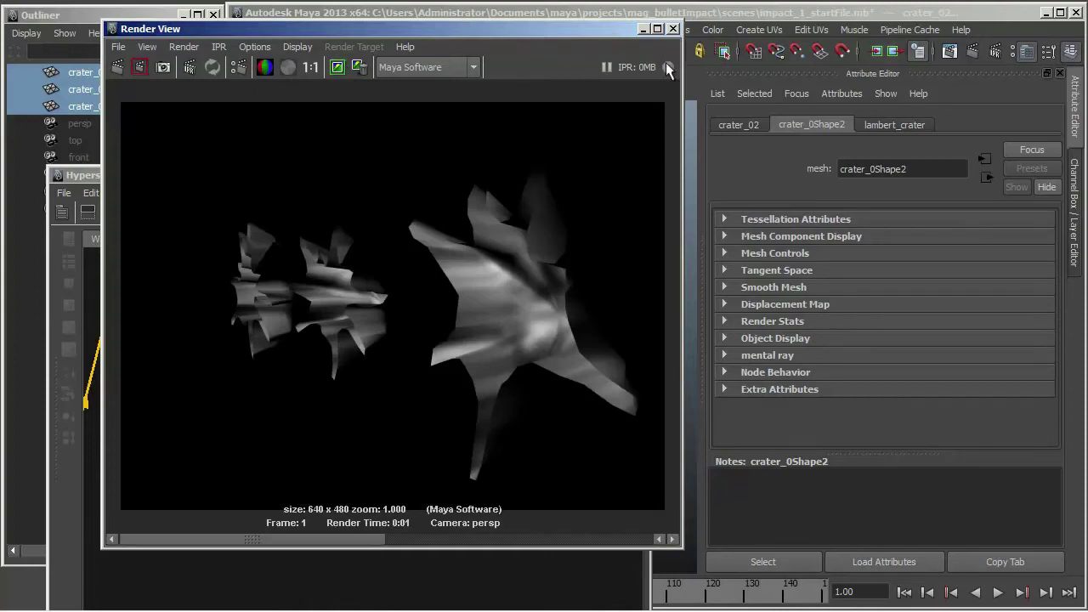
{"action": "left_click", "coordinate": [644, 29]}
{"action": "left_click", "coordinate": [305, 211]}
{"action": "left_click_drag", "start_coordinate": [134, 463], "coordinate": [124, 367]}
{"action": "left_click", "coordinate": [320, 379]}
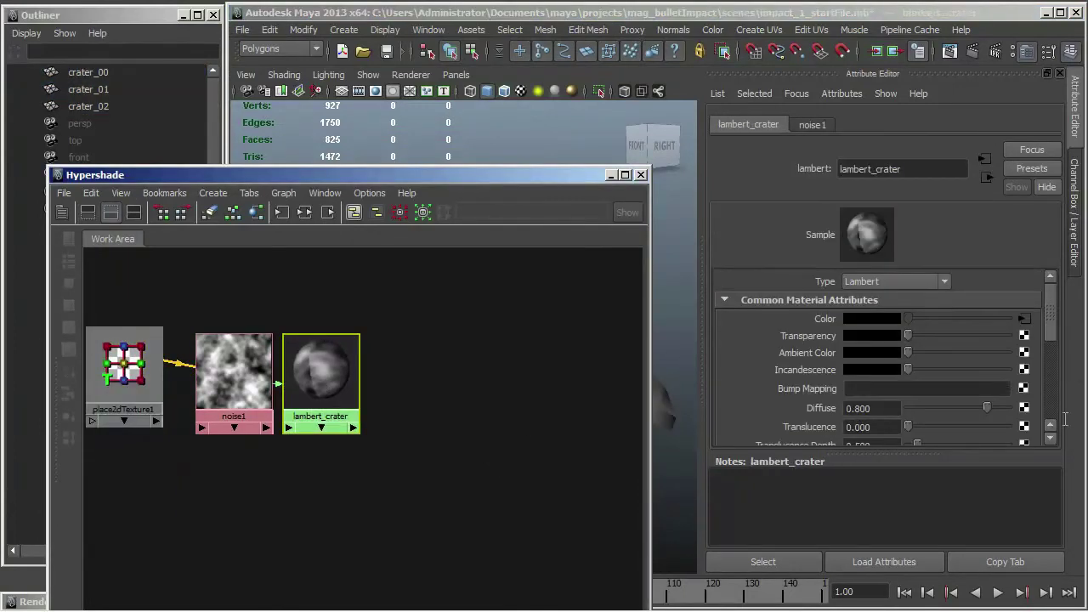
{"action": "scroll", "coordinate": [1051, 325], "scroll_direction": "down", "scroll_amount": 2}
{"action": "scroll", "coordinate": [1050, 335], "scroll_direction": "down", "scroll_amount": 3}
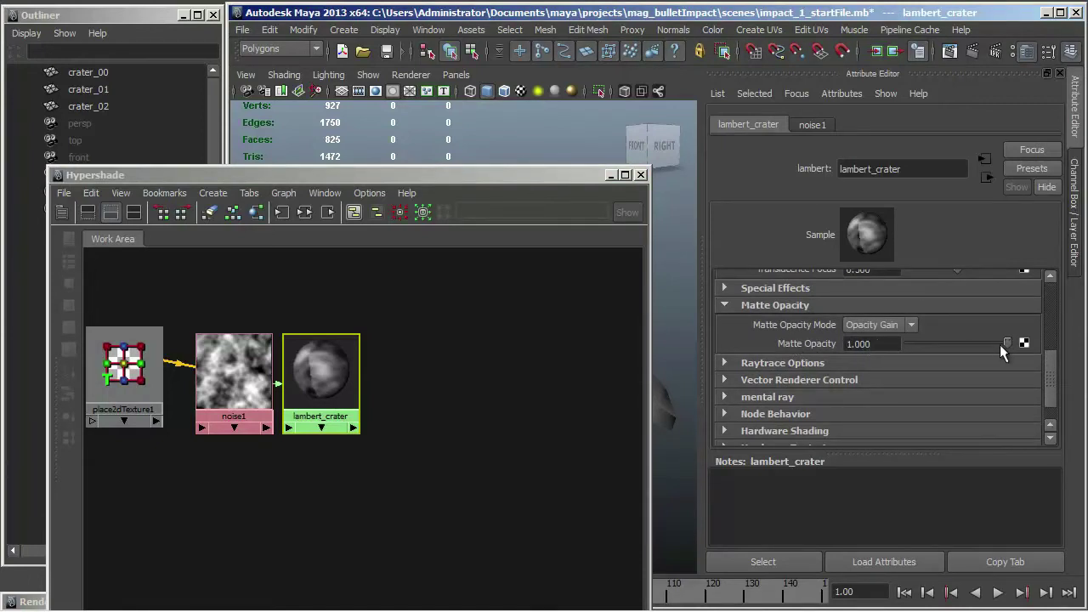
{"action": "left_click_drag", "start_coordinate": [1005, 343], "coordinate": [957, 342]}
{"action": "left_click", "coordinate": [949, 50]}
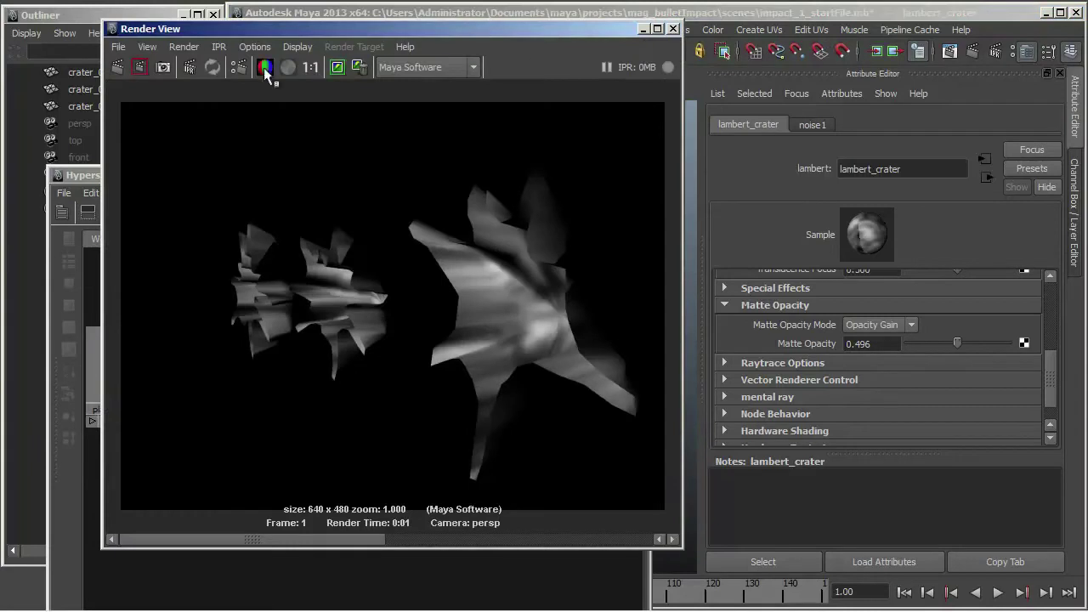
{"action": "left_click", "coordinate": [283, 64]}
{"action": "left_click_drag", "start_coordinate": [389, 28], "coordinate": [447, 33]}
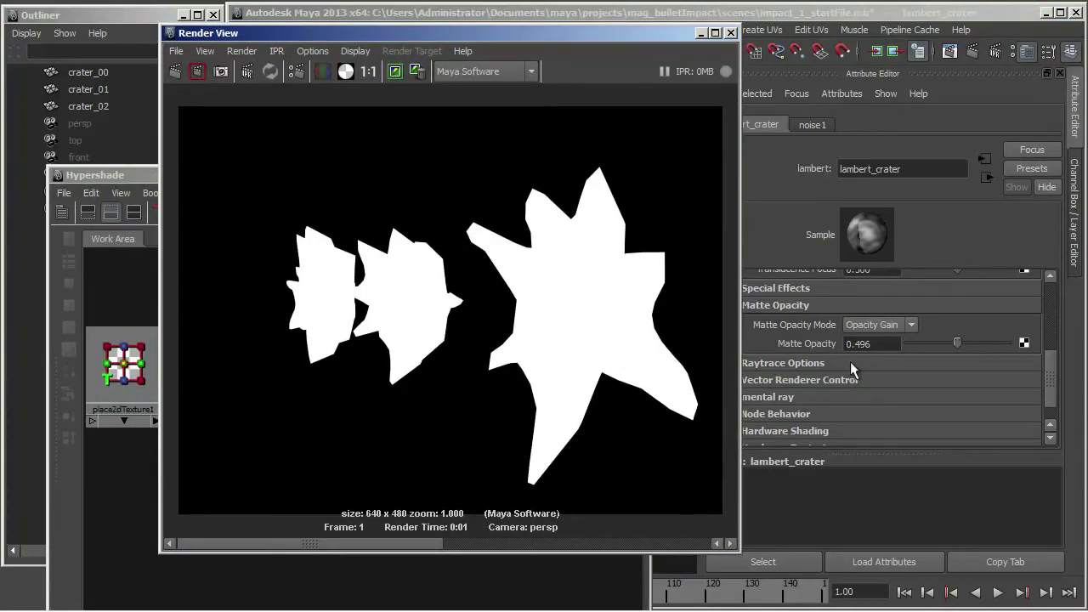
{"action": "left_click_drag", "start_coordinate": [264, 297], "coordinate": [710, 506]}
{"action": "left_click", "coordinate": [198, 71]}
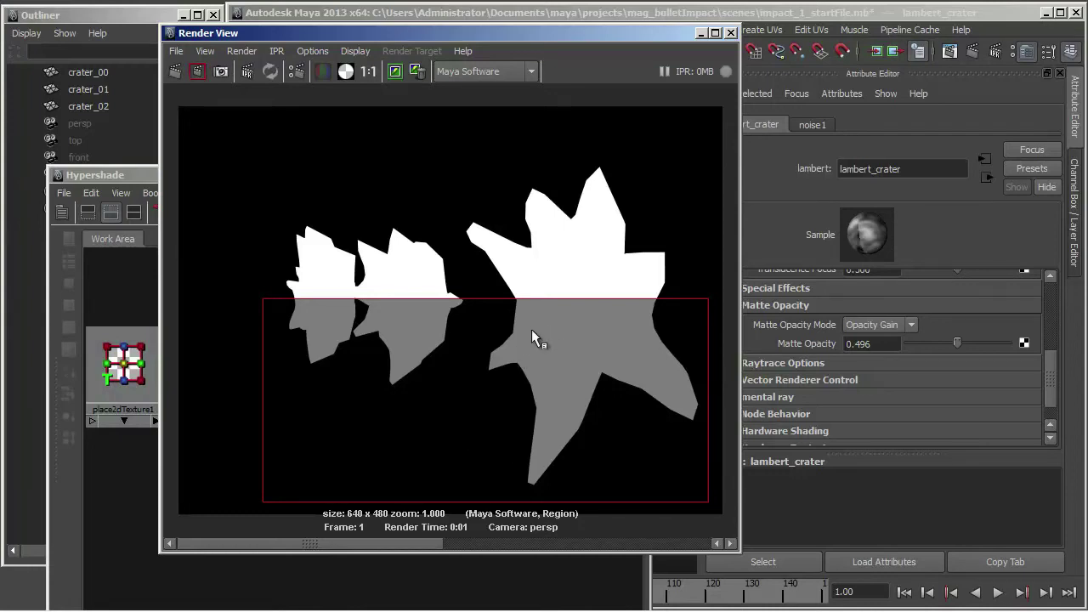
{"action": "left_click_drag", "start_coordinate": [958, 342], "coordinate": [927, 344]}
{"action": "left_click", "coordinate": [197, 71]}
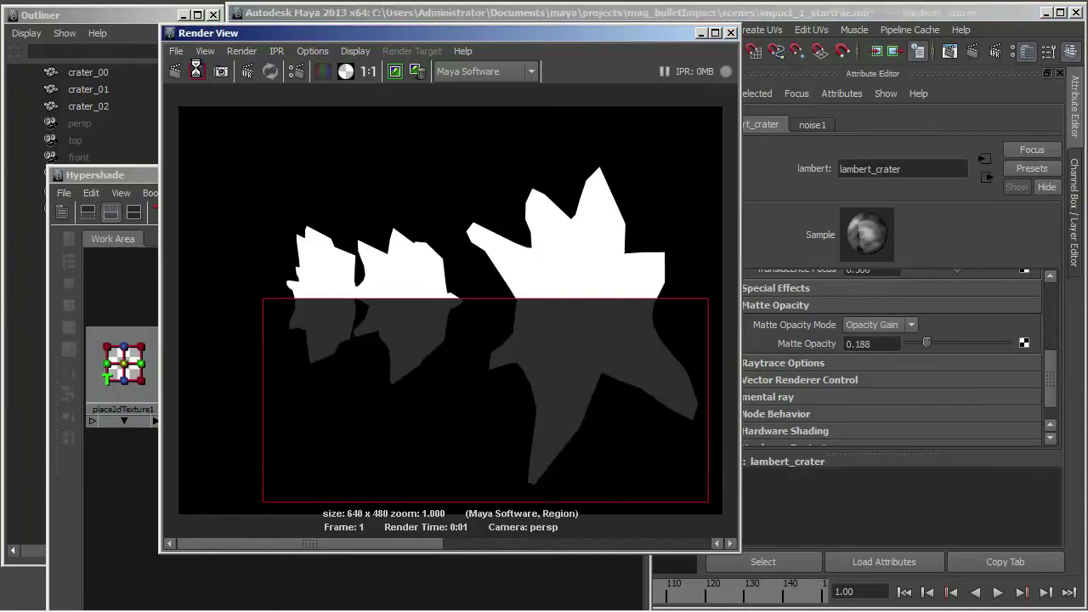
{"action": "left_click_drag", "start_coordinate": [927, 343], "coordinate": [912, 344]}
{"action": "left_click", "coordinate": [197, 70]}
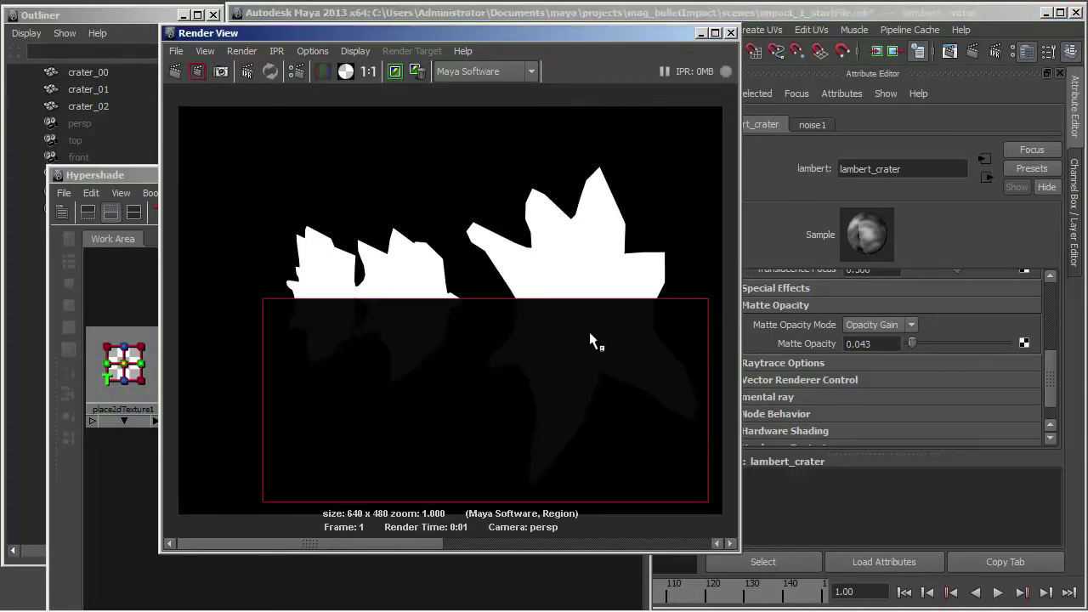
{"action": "left_click_drag", "start_coordinate": [914, 342], "coordinate": [995, 340]}
{"action": "left_click", "coordinate": [197, 68]}
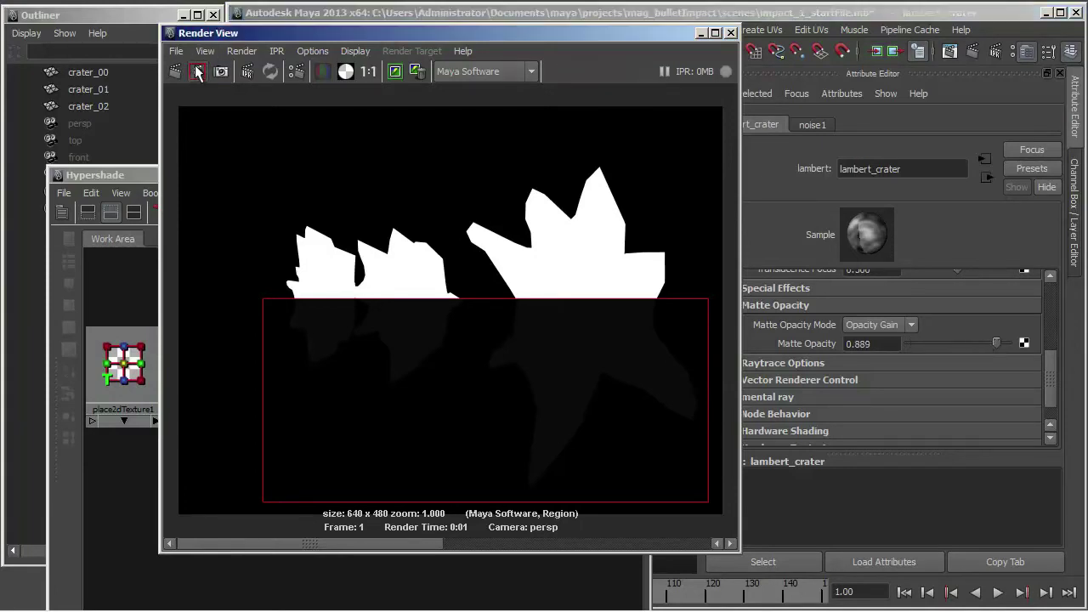
{"action": "left_click", "coordinate": [322, 71]}
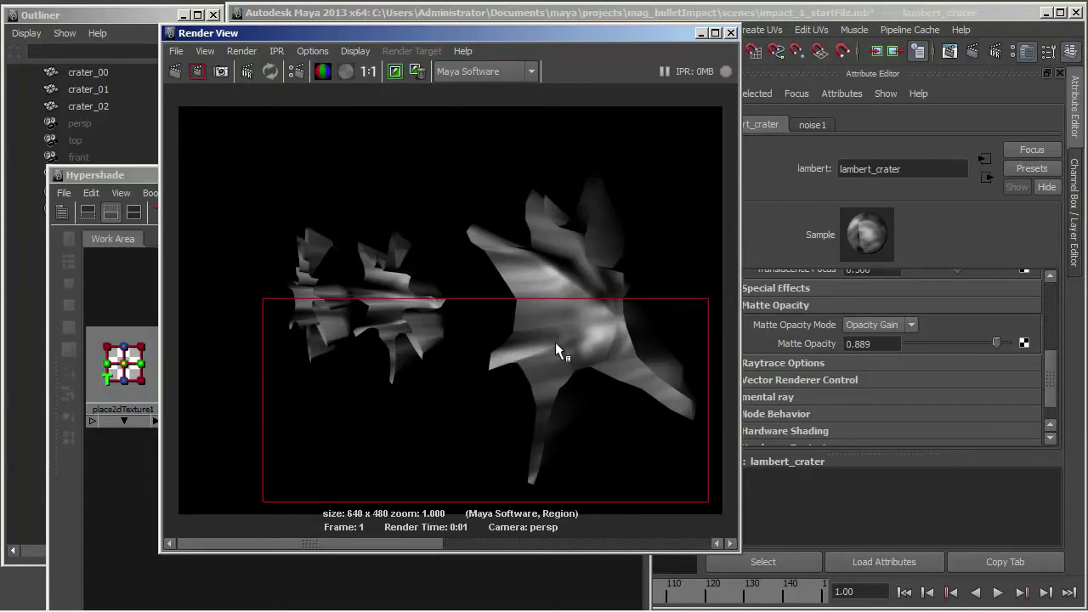
{"action": "left_click", "coordinate": [345, 71]}
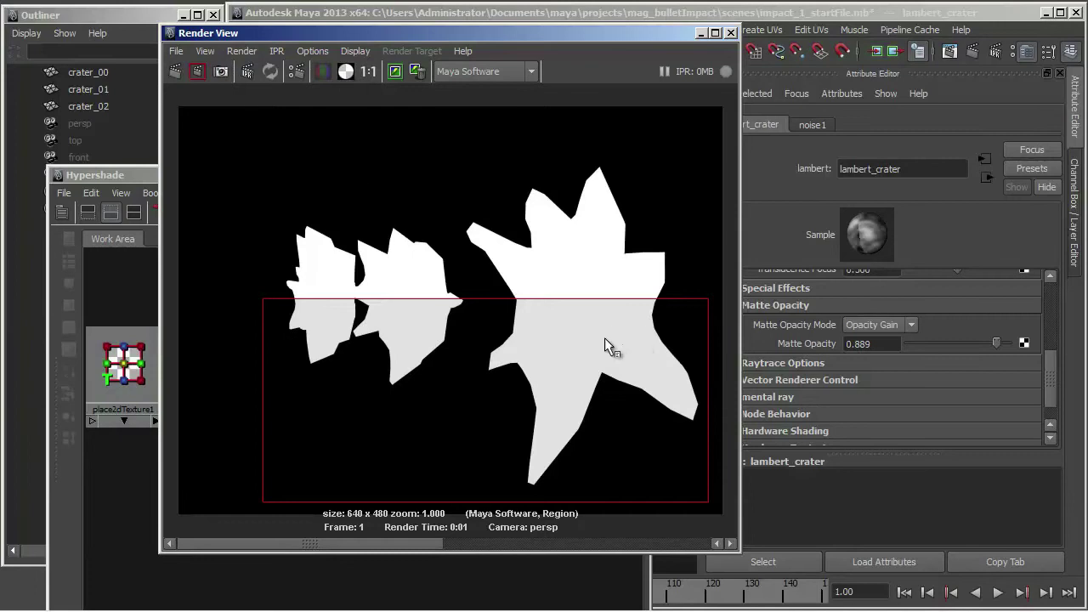
{"action": "left_click_drag", "start_coordinate": [996, 342], "coordinate": [1008, 342]}
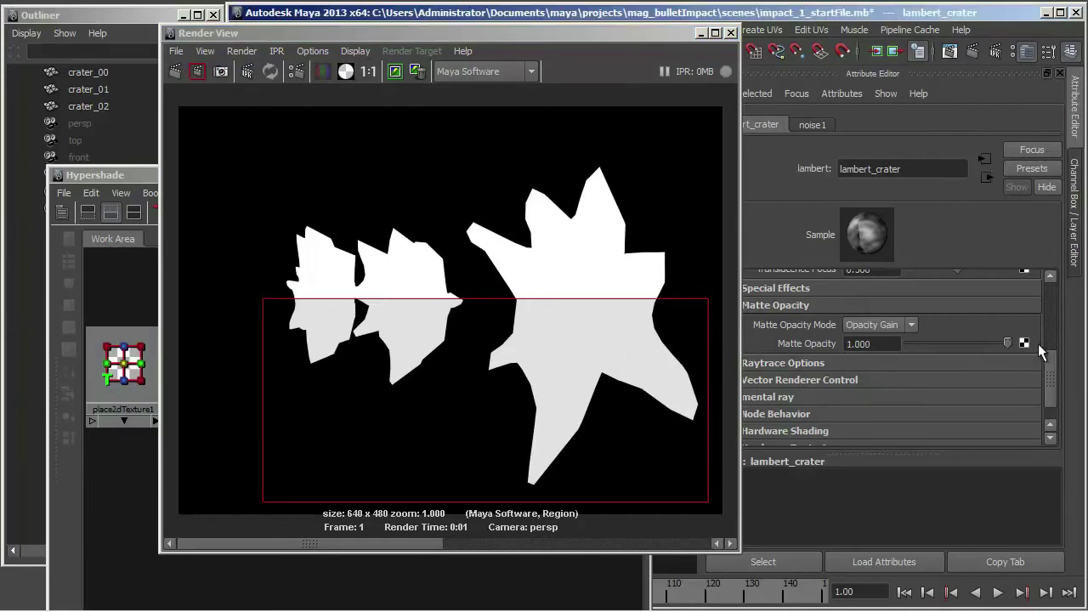
{"action": "left_click", "coordinate": [198, 72]}
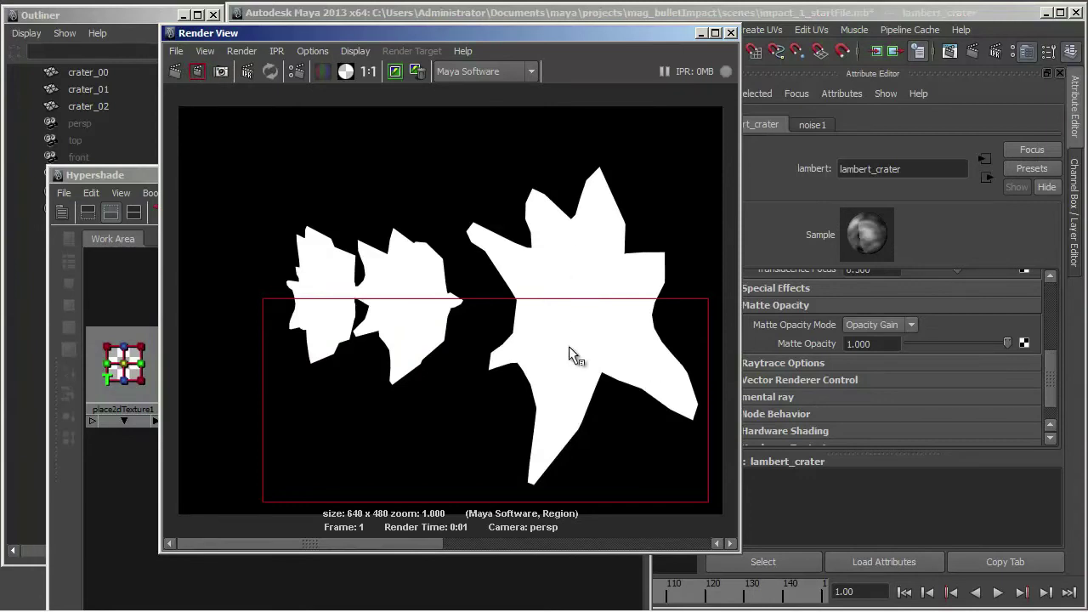
Close Render View and rearrange lambert_crater and noise1 in the Hypershade graph.
{"action": "left_click", "coordinate": [728, 33]}
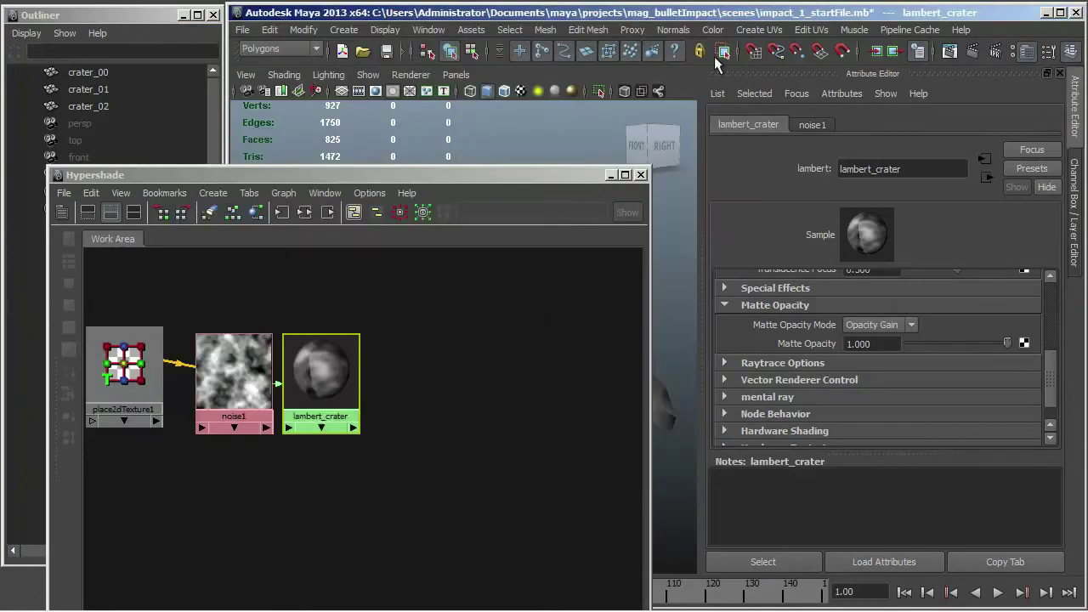
{"action": "left_click_drag", "start_coordinate": [319, 374], "coordinate": [332, 463]}
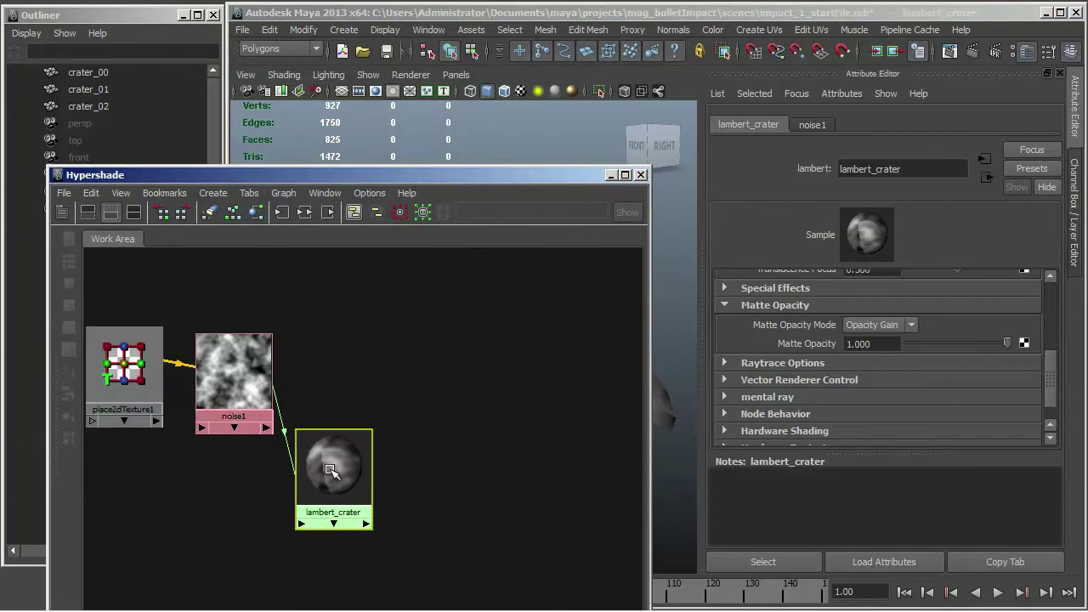
{"action": "middle_click_drag", "start_coordinate": [255, 447], "coordinate": [284, 418], "text": "alt"}
{"action": "left_click_drag", "start_coordinate": [305, 335], "coordinate": [291, 329]}
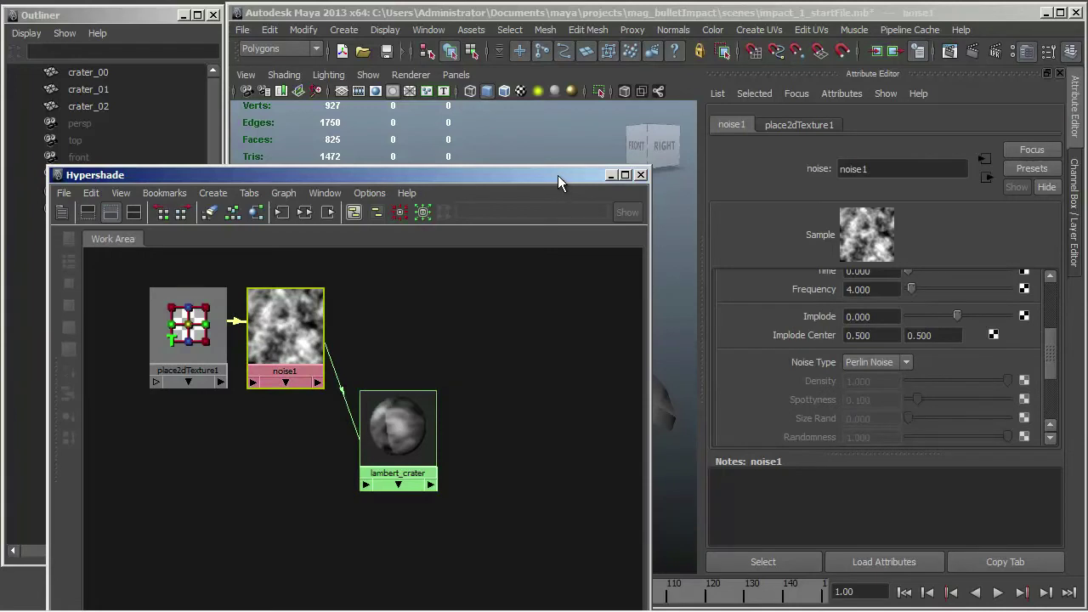
{"action": "left_click_drag", "start_coordinate": [557, 176], "coordinate": [420, 119]}
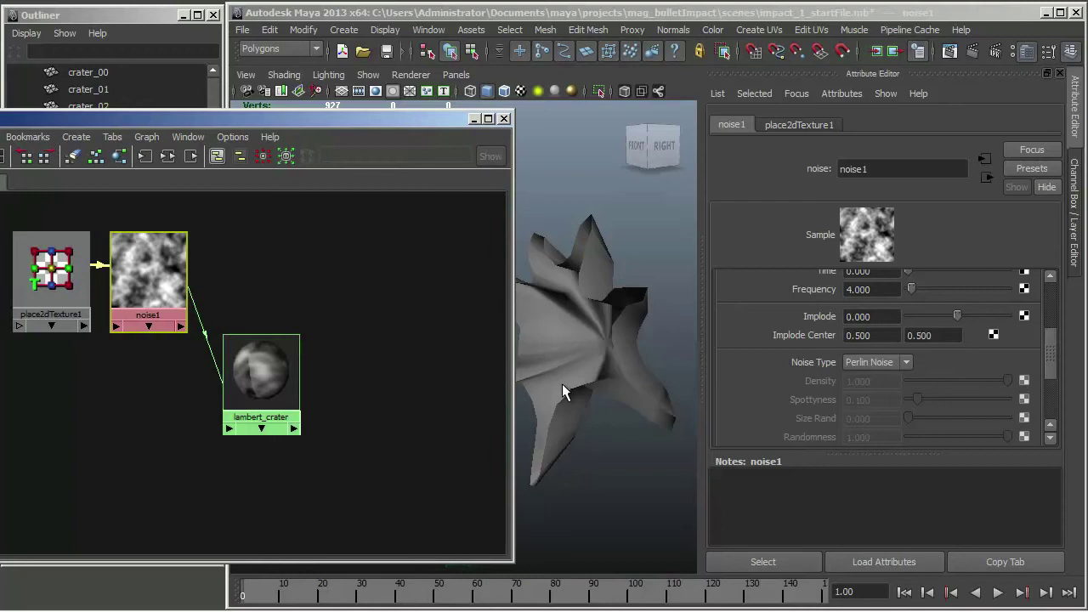
{"action": "left_click_drag", "start_coordinate": [274, 116], "coordinate": [365, 105]}
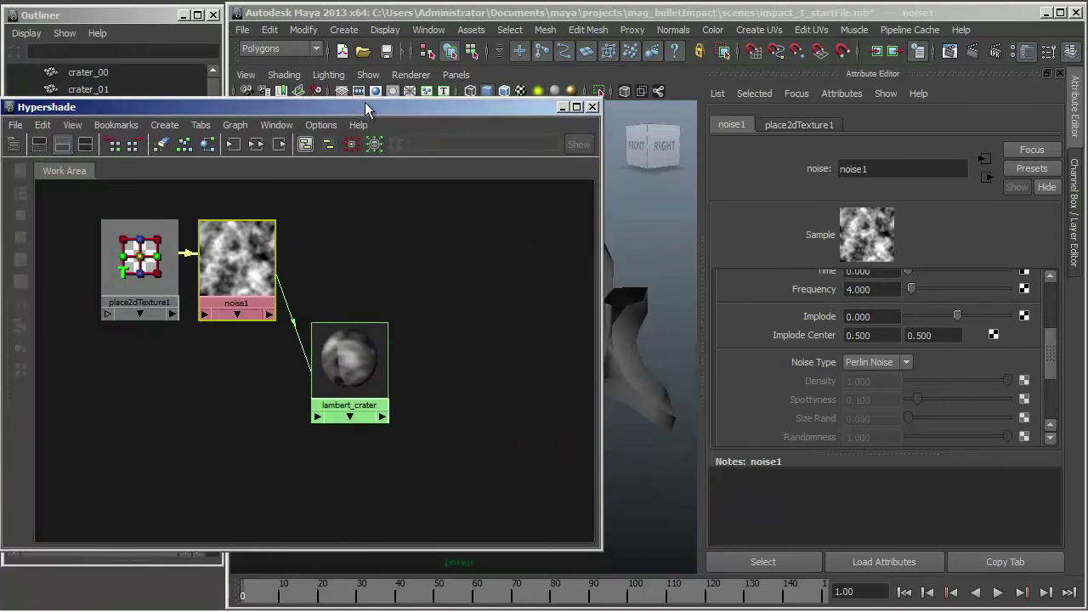
Create a Condition utility node and place it below noise1.
{"action": "left_click", "coordinate": [165, 125]}
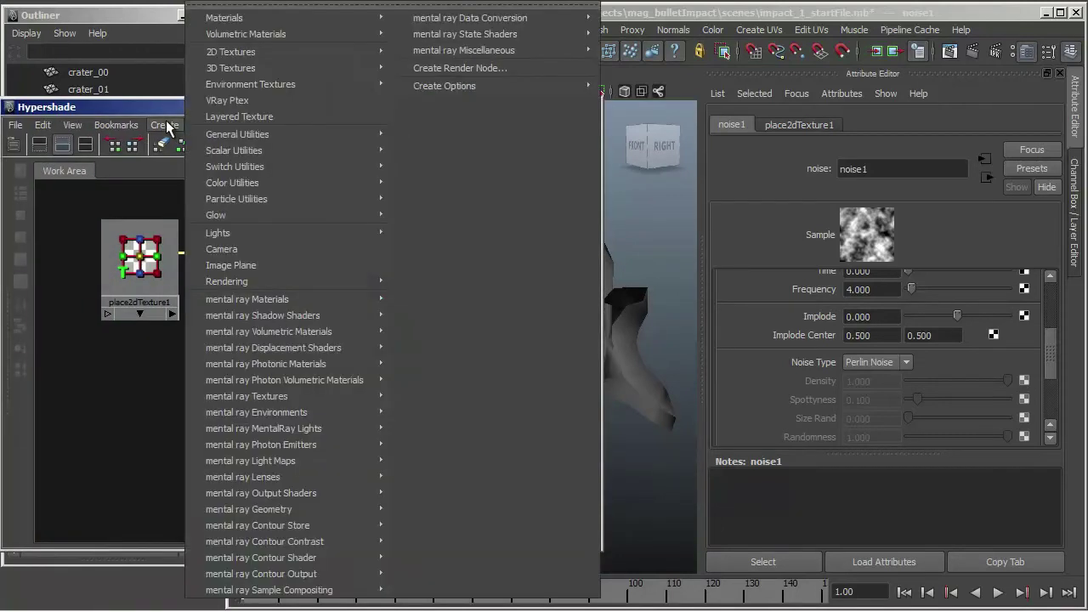
{"action": "mouse_move", "coordinate": [261, 136]}
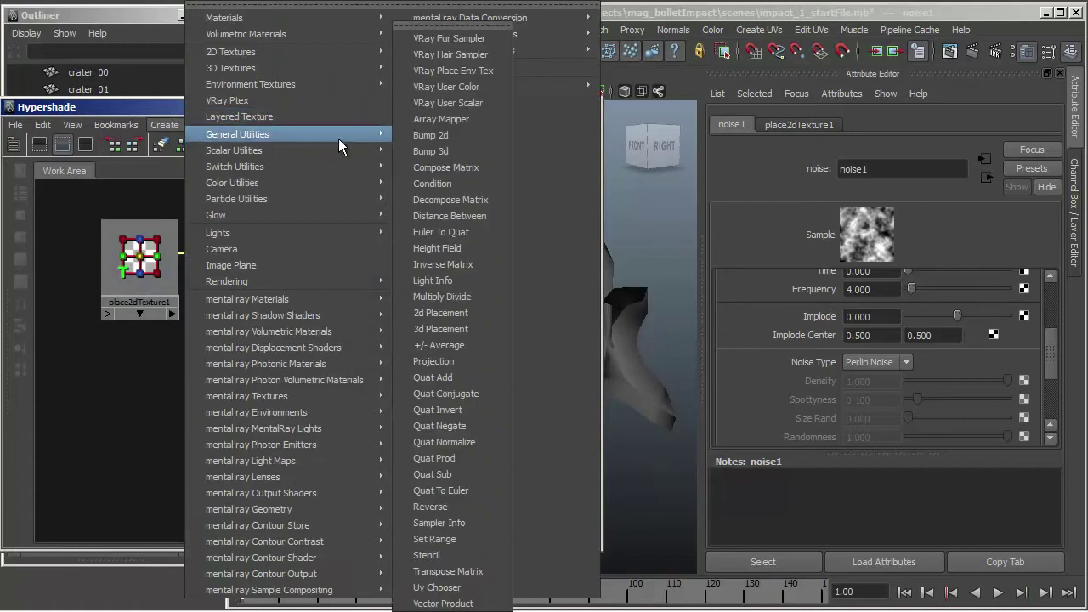
{"action": "left_click", "coordinate": [448, 186]}
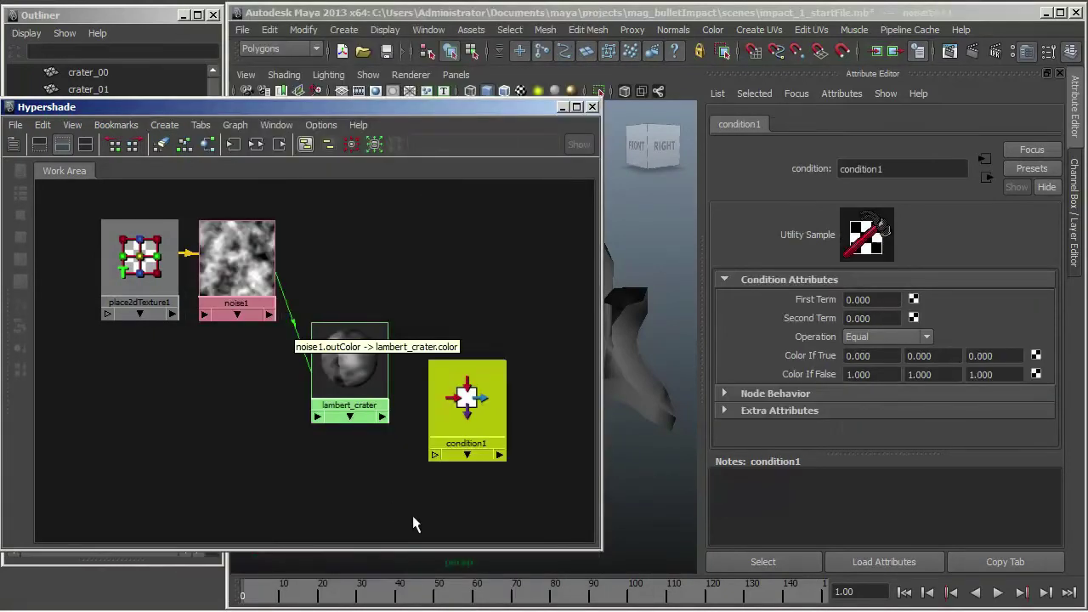
{"action": "left_click_drag", "start_coordinate": [460, 408], "coordinate": [249, 404]}
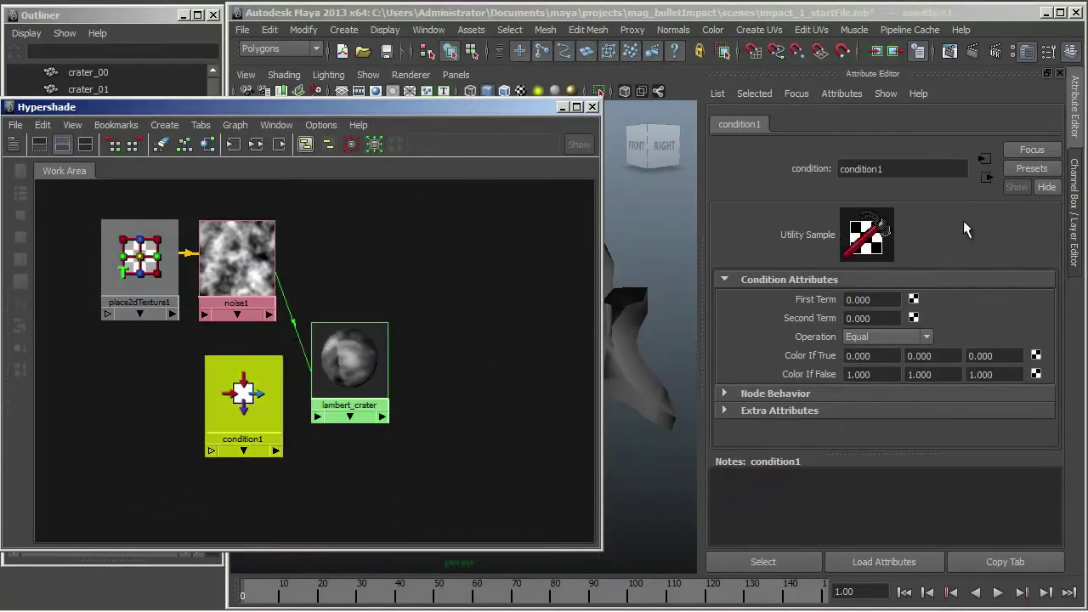
Rename the condition node to condition_FN, then select lambert_crater to show its Matte Opacity.
{"action": "left_click", "coordinate": [932, 176]}
{"action": "key", "text": "BackSpace"}
{"action": "type", "text": "_FN"}
{"action": "key", "text": "Return"}
{"action": "left_click_drag", "start_coordinate": [237, 418], "coordinate": [231, 415]}
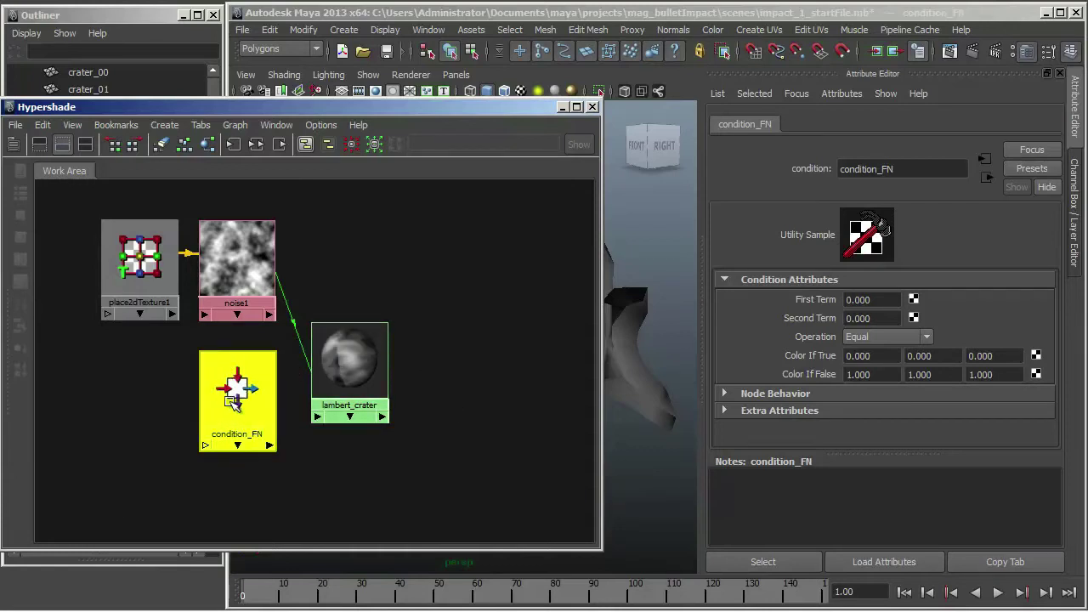
{"action": "middle_click_drag", "start_coordinate": [243, 399], "coordinate": [336, 370]}
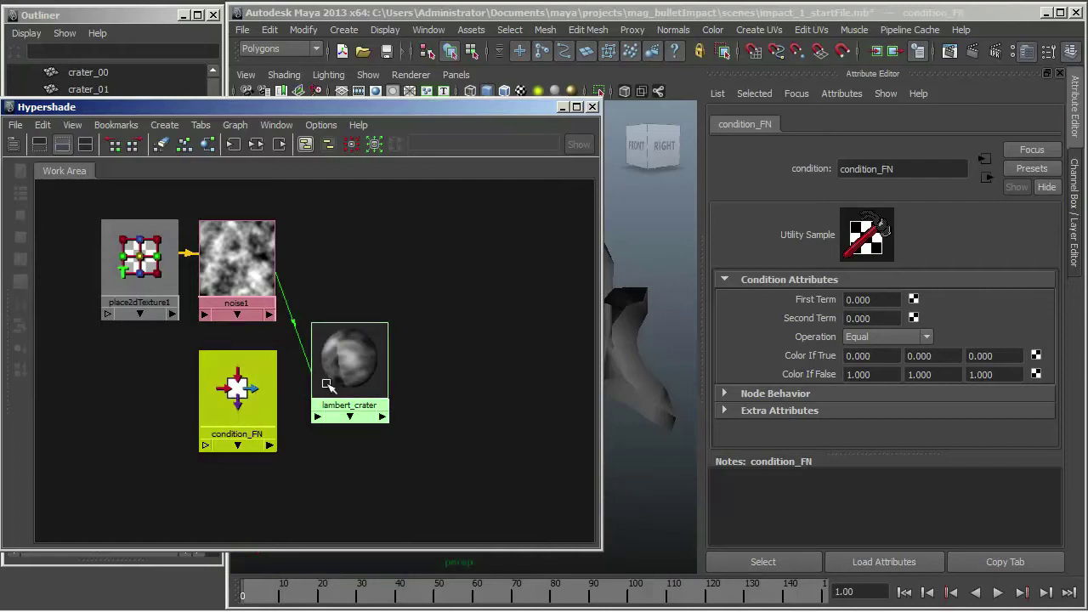
{"action": "left_click", "coordinate": [351, 356]}
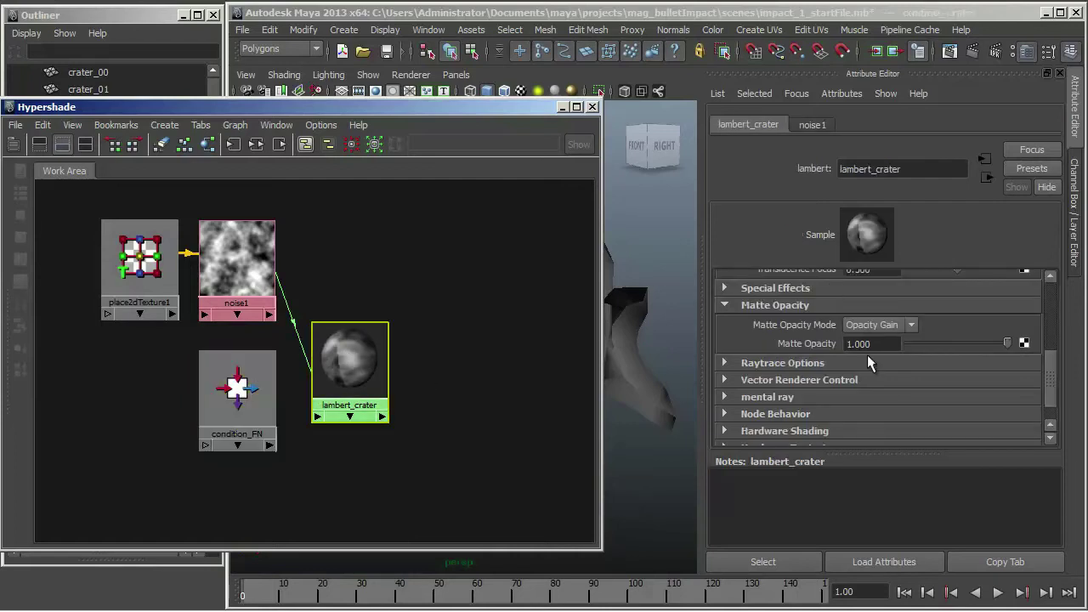
Connect condition_FN's outColorR to lambert_crater's matteOpacity in the Connection Editor.
{"action": "left_click", "coordinate": [238, 401]}
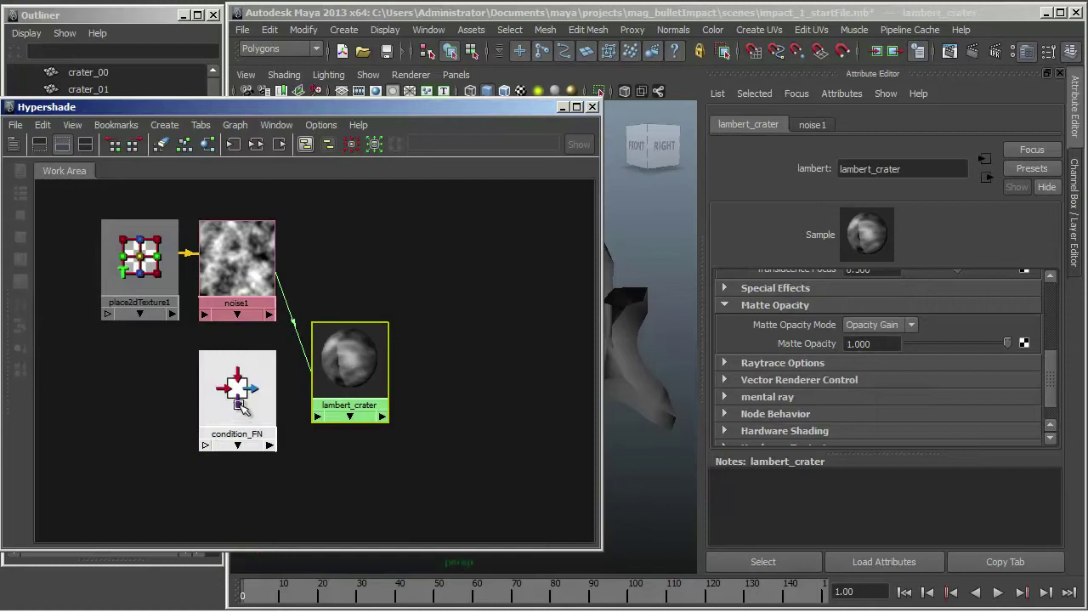
{"action": "middle_click_drag", "start_coordinate": [232, 410], "coordinate": [800, 343]}
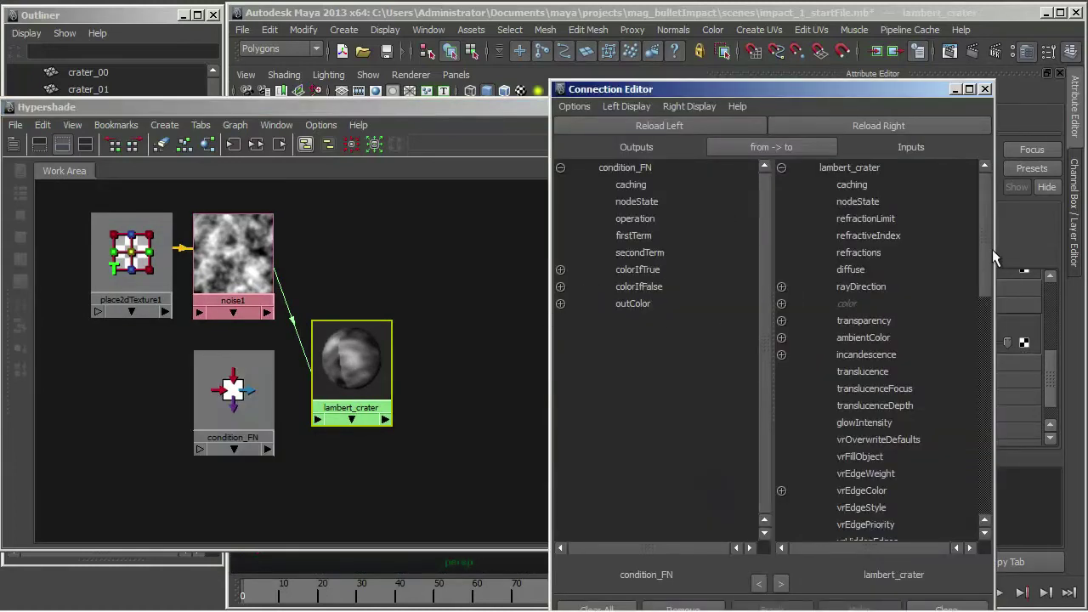
{"action": "left_click_drag", "start_coordinate": [988, 244], "coordinate": [988, 358]}
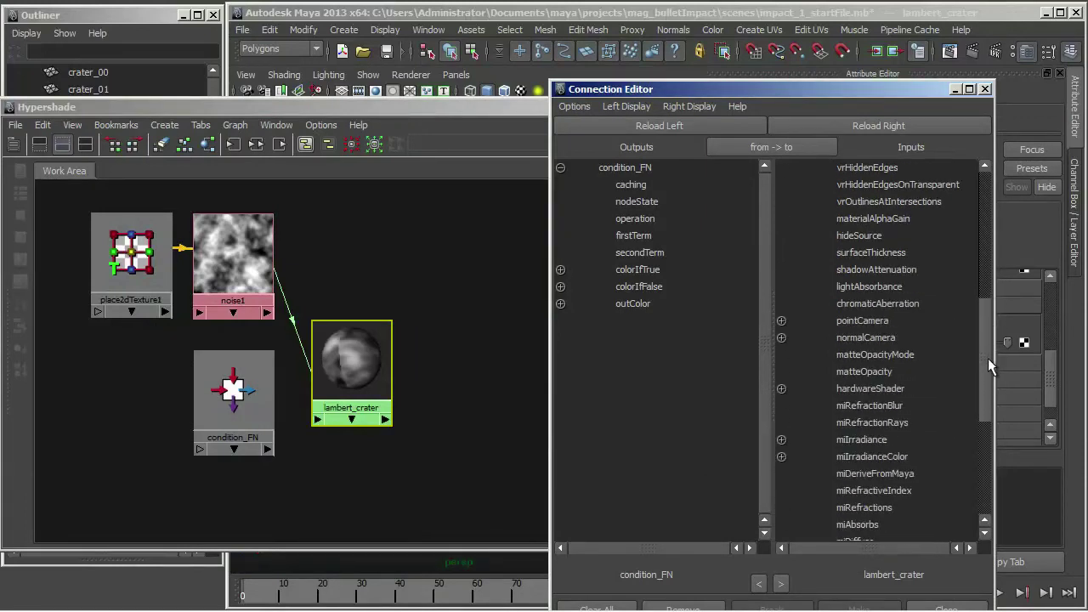
{"action": "left_click", "coordinate": [634, 305]}
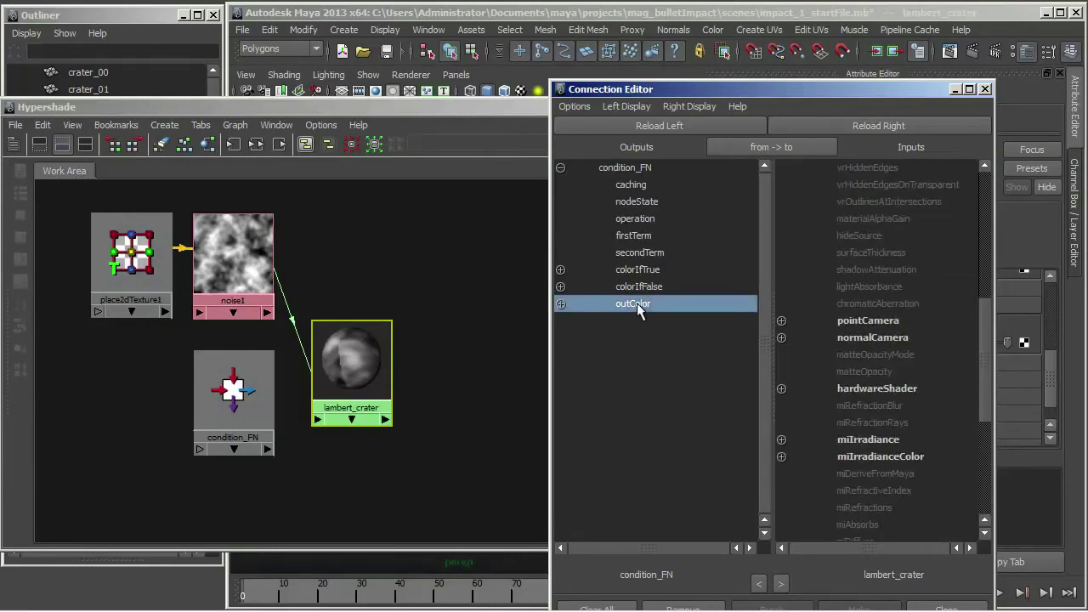
{"action": "left_click", "coordinate": [560, 303]}
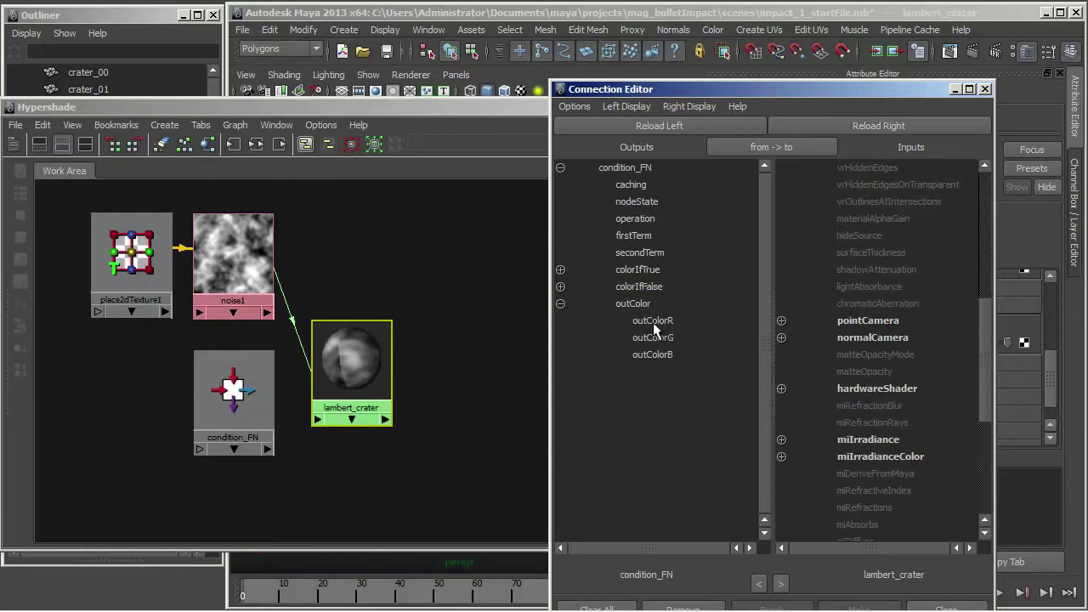
{"action": "left_click", "coordinate": [654, 321]}
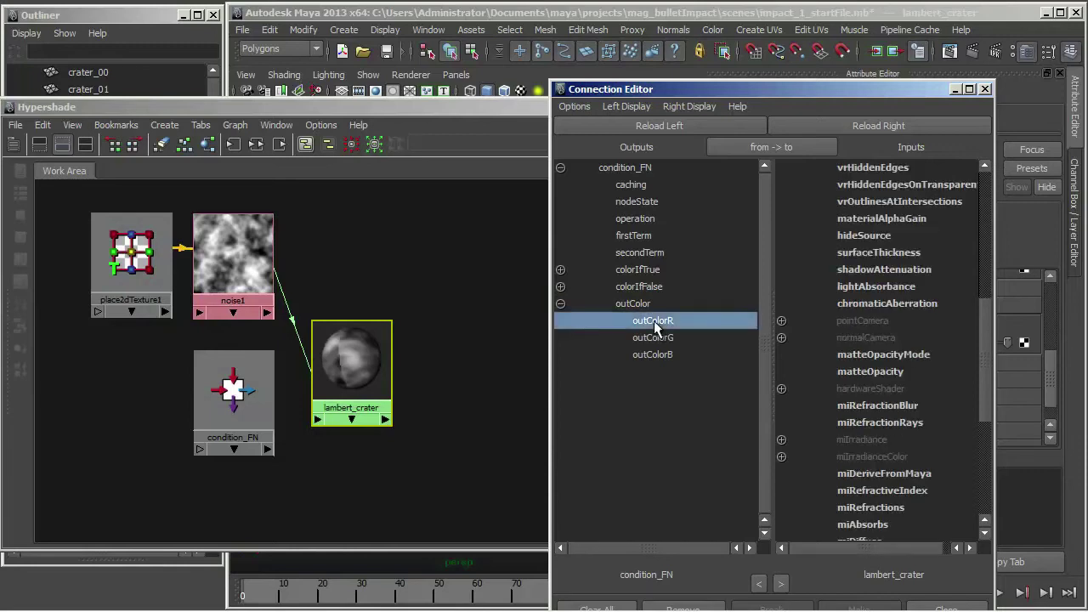
{"action": "left_click", "coordinate": [883, 373]}
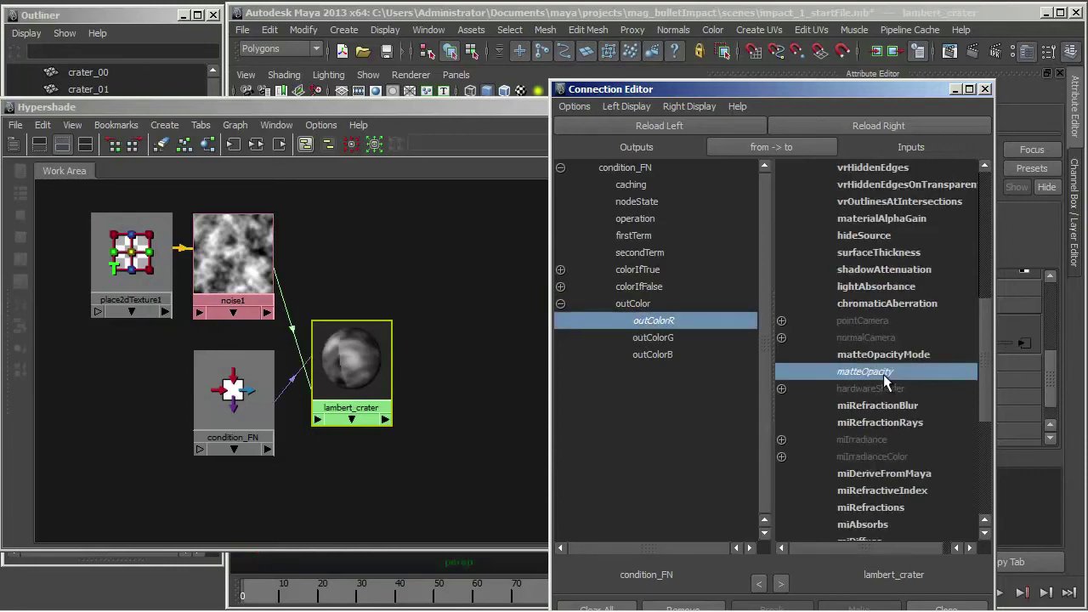
{"action": "left_click", "coordinate": [984, 89]}
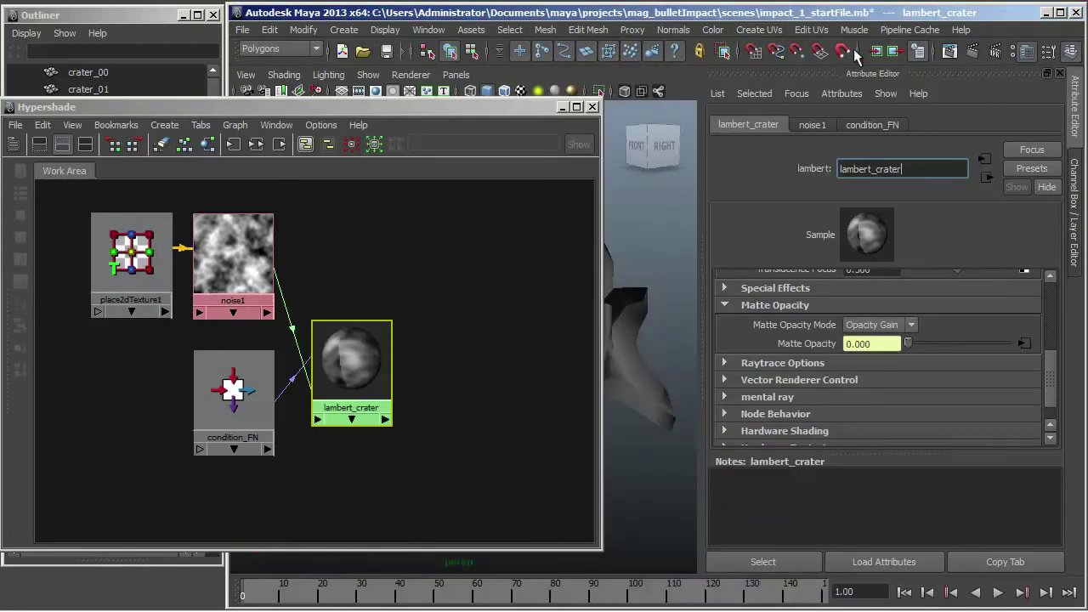
Re-render the craters, confirm the alpha is entirely black, then select condition_FN.
{"action": "left_click", "coordinate": [948, 51]}
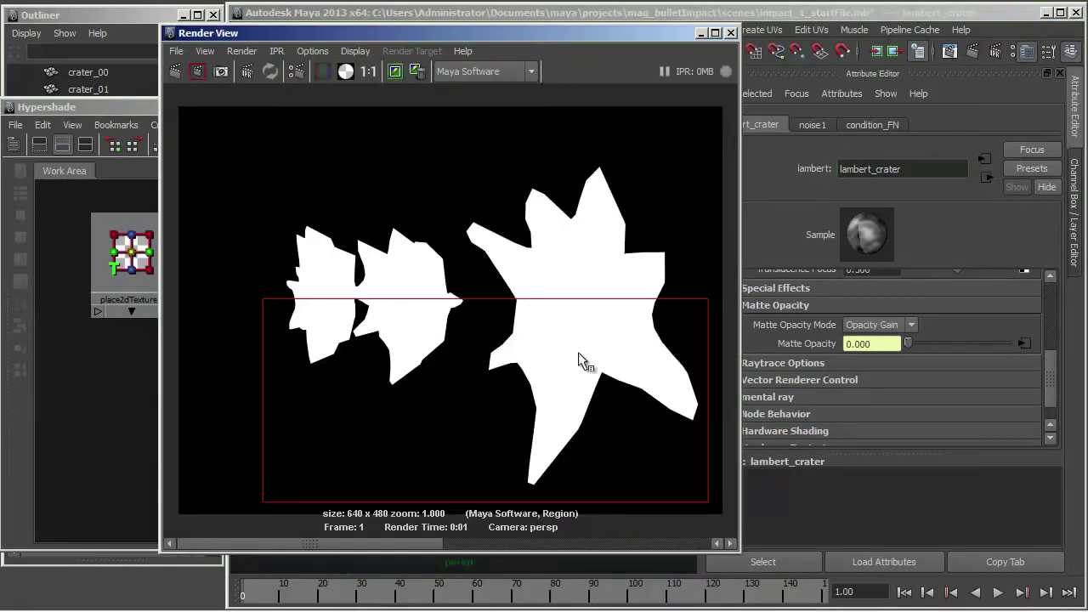
{"action": "left_click", "coordinate": [174, 72]}
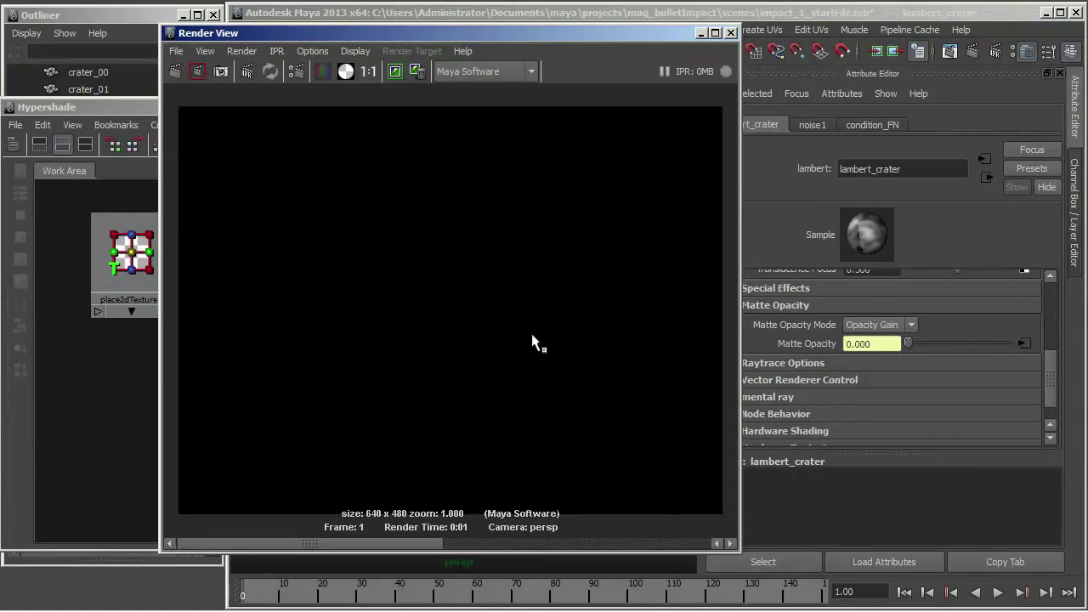
{"action": "left_click", "coordinate": [320, 67]}
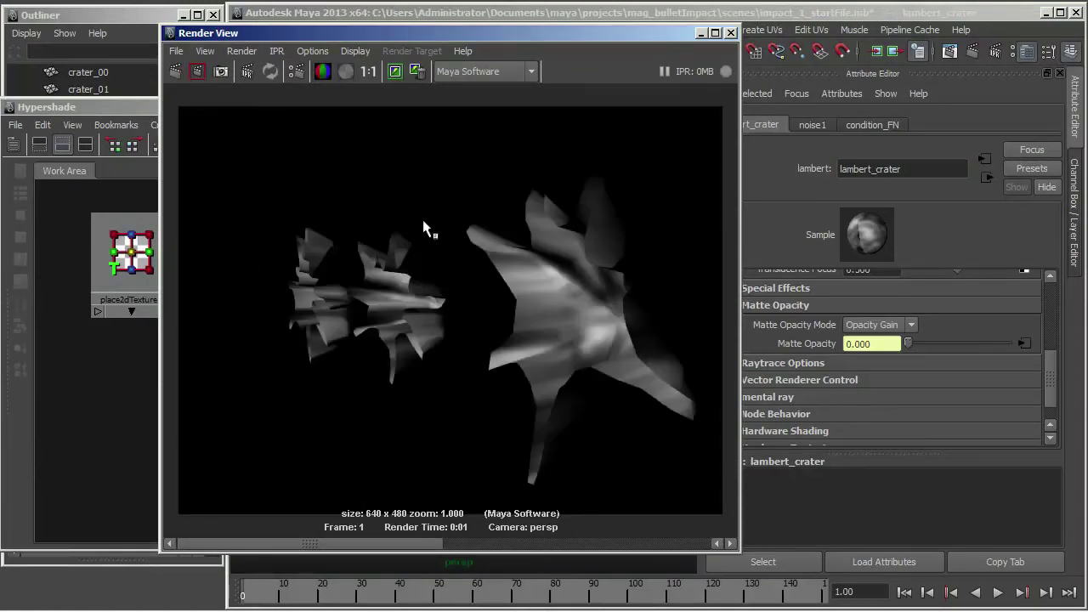
{"action": "left_click", "coordinate": [345, 71]}
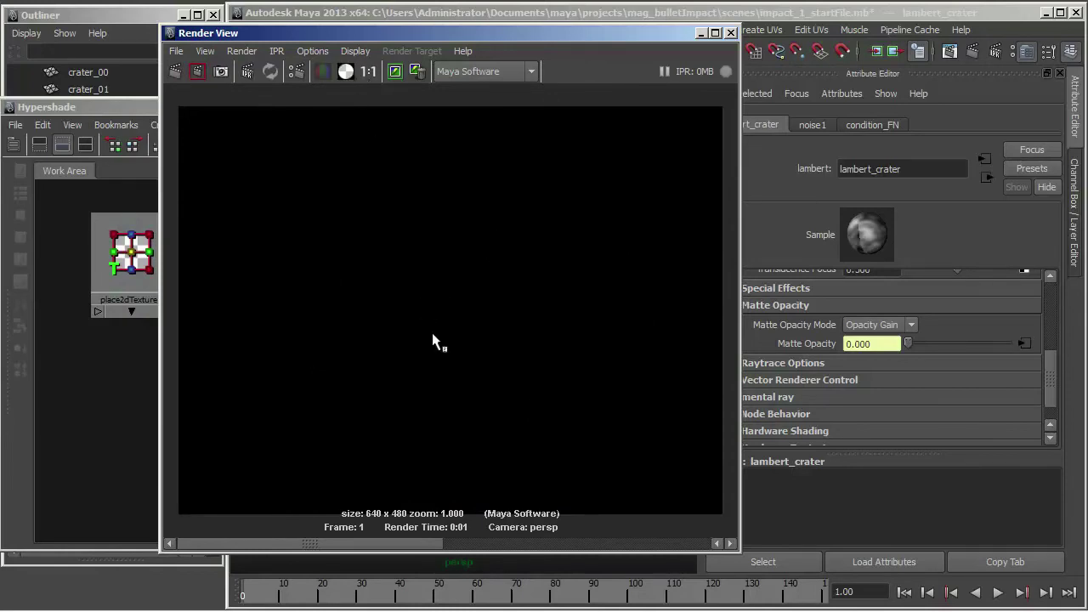
{"action": "left_click", "coordinate": [730, 33]}
{"action": "left_click", "coordinate": [237, 398]}
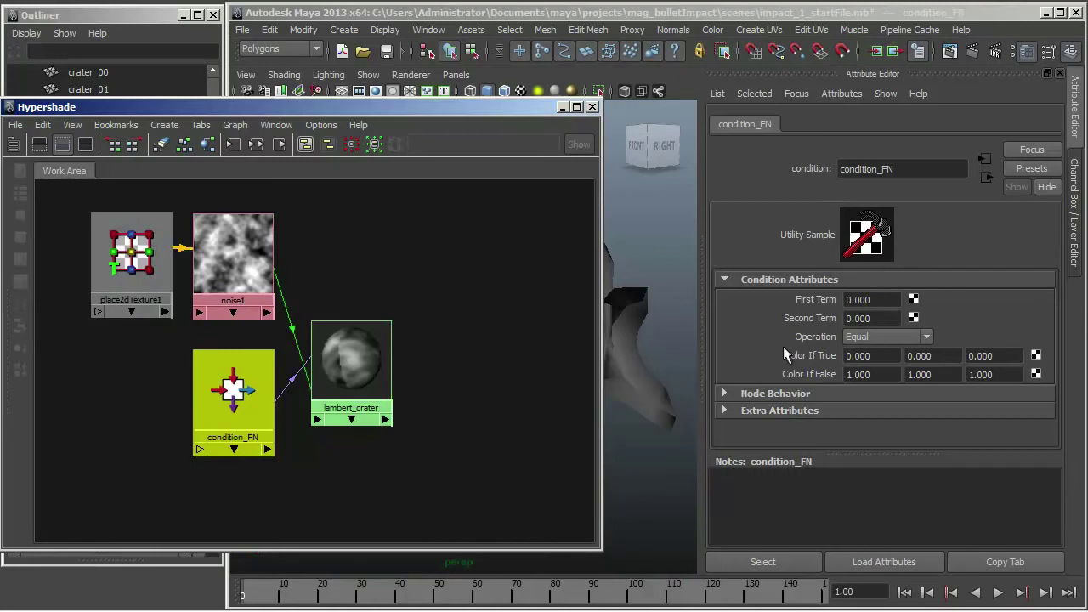
Set condition_FN's Color If True red to 0.333 and region-render the craters.
{"action": "left_click", "coordinate": [950, 52]}
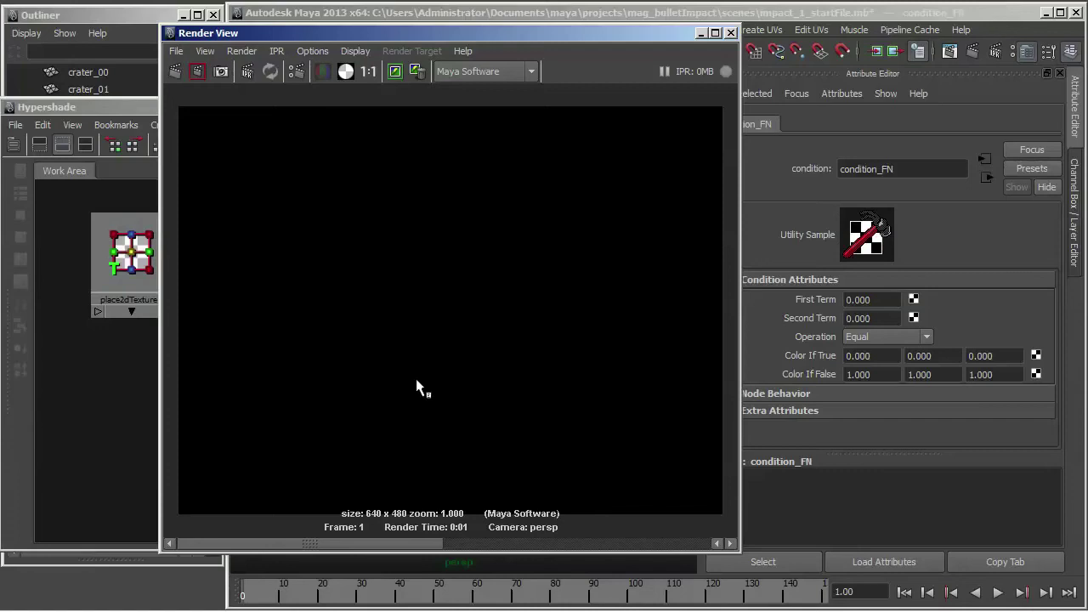
{"action": "left_click", "coordinate": [698, 34]}
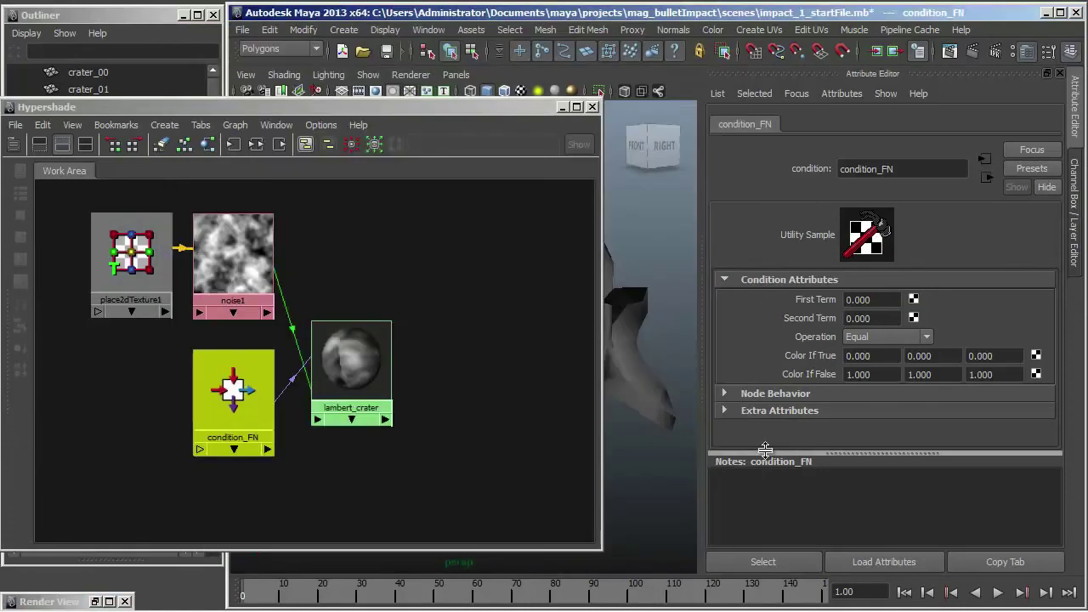
{"action": "double_click", "coordinate": [887, 358]}
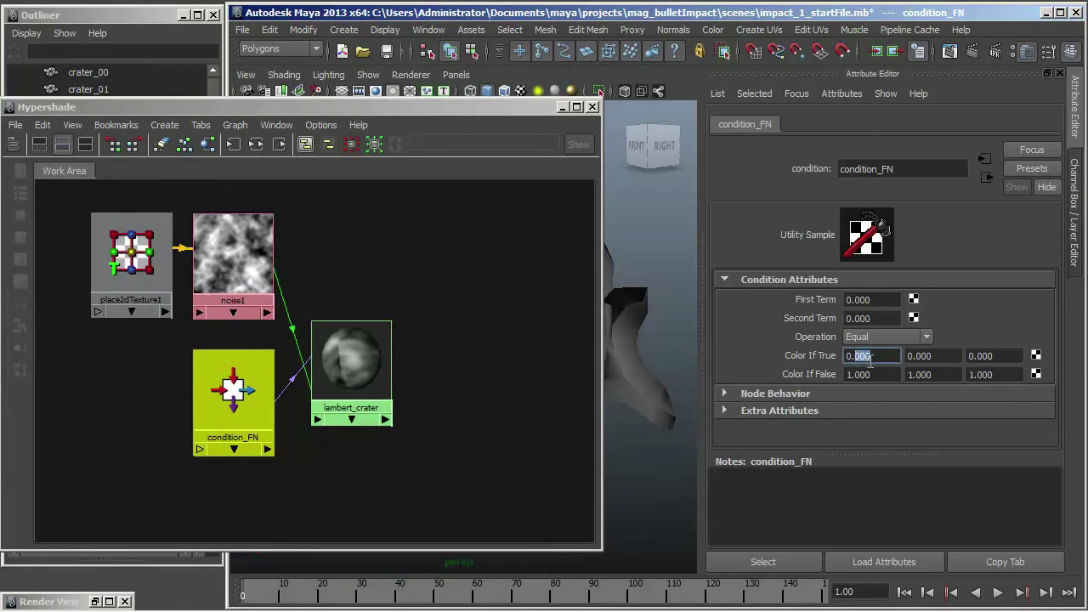
{"action": "type", "text": "333"}
{"action": "left_click", "coordinate": [949, 52]}
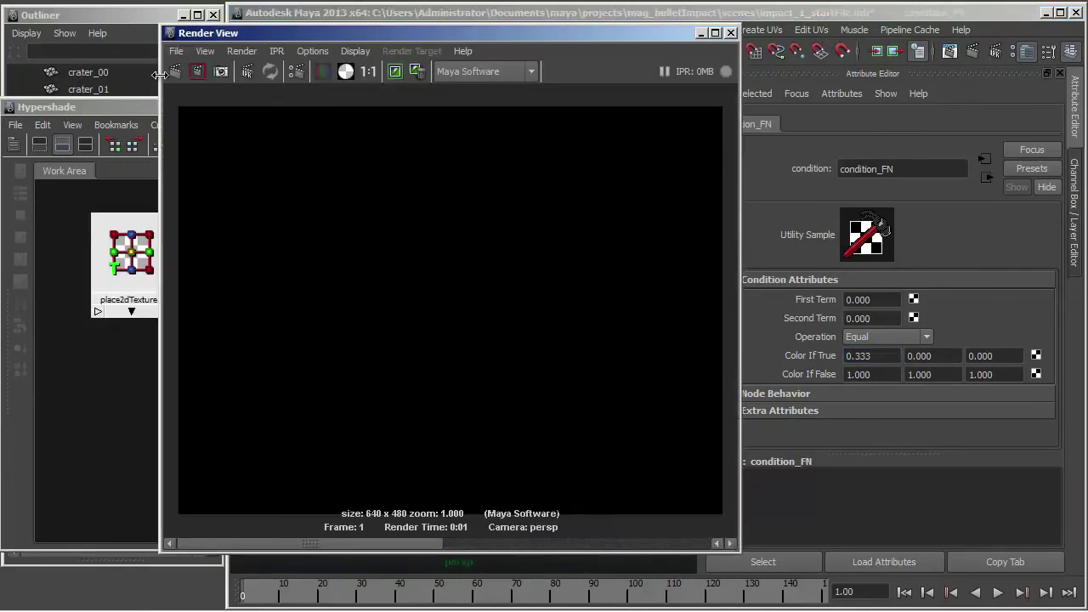
{"action": "left_click_drag", "start_coordinate": [252, 283], "coordinate": [675, 482]}
{"action": "left_click", "coordinate": [196, 71]}
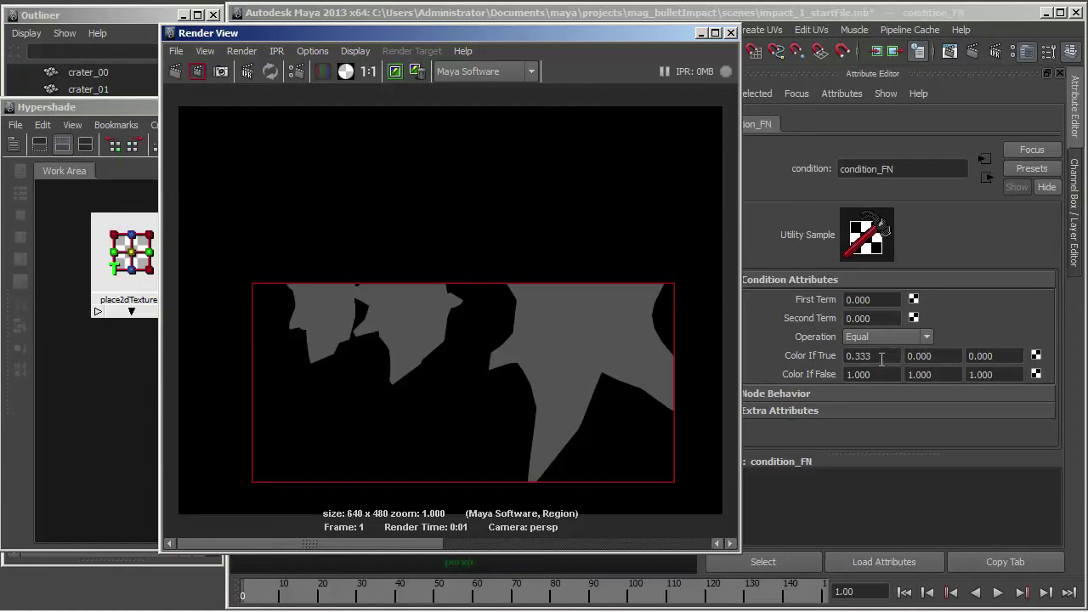
Change Color If True red to 0.999 and re-render the region.
{"action": "left_click", "coordinate": [882, 358]}
{"action": "key", "text": "BackSpace"}
{"action": "key", "text": "BackSpace"}
{"action": "key", "text": "BackSpace"}
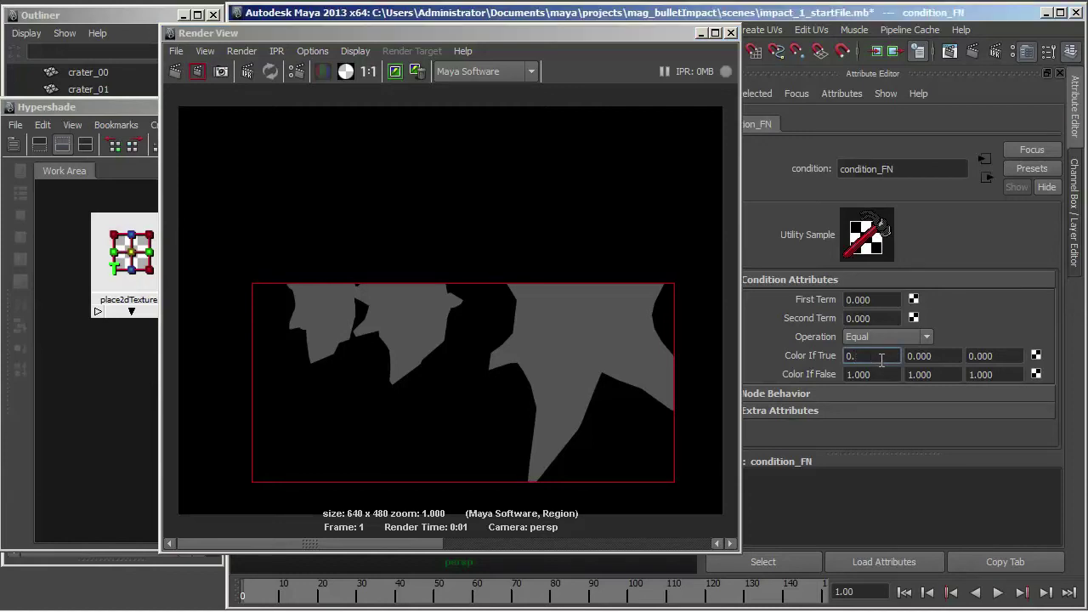
{"action": "type", "text": "999"}
{"action": "left_click", "coordinate": [196, 70]}
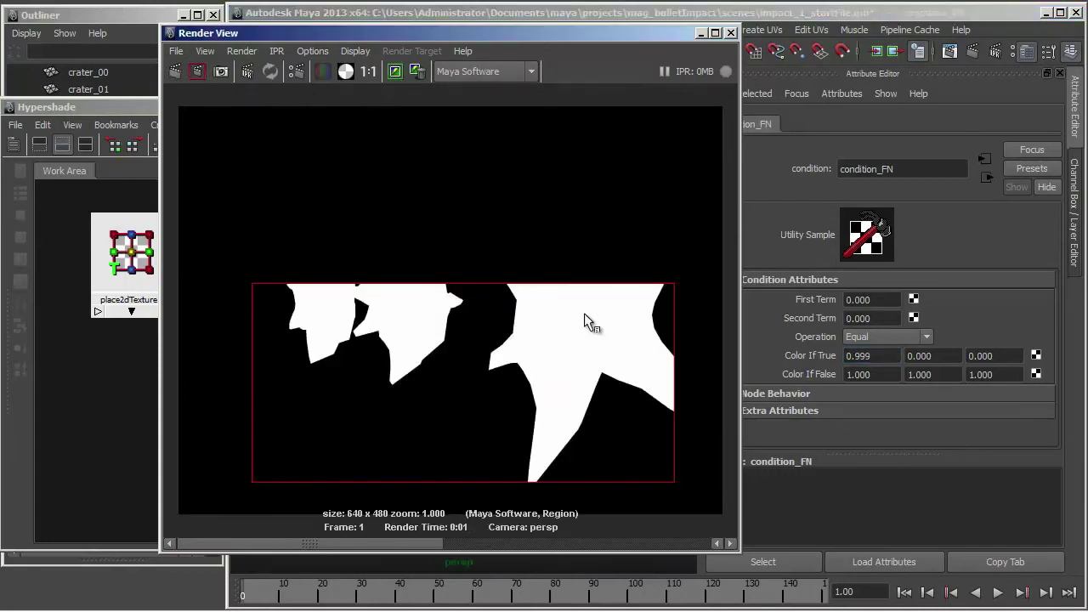
Set Color If True red to 1 and Color If False red to 0.
{"action": "left_click", "coordinate": [885, 355]}
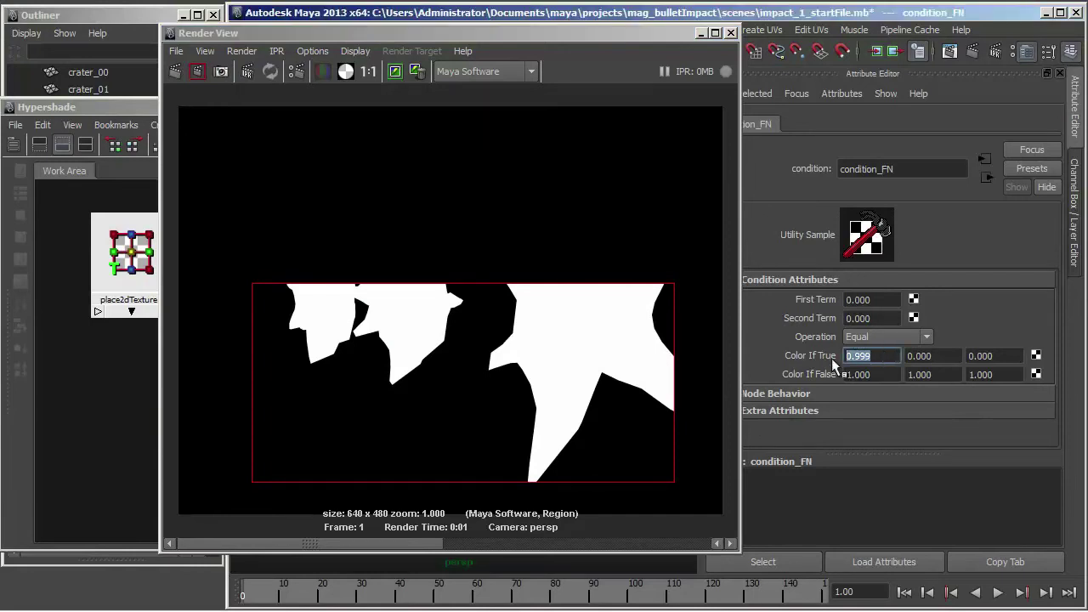
{"action": "type", "text": "1"}
{"action": "key", "text": "Return"}
{"action": "double_click", "coordinate": [872, 375]}
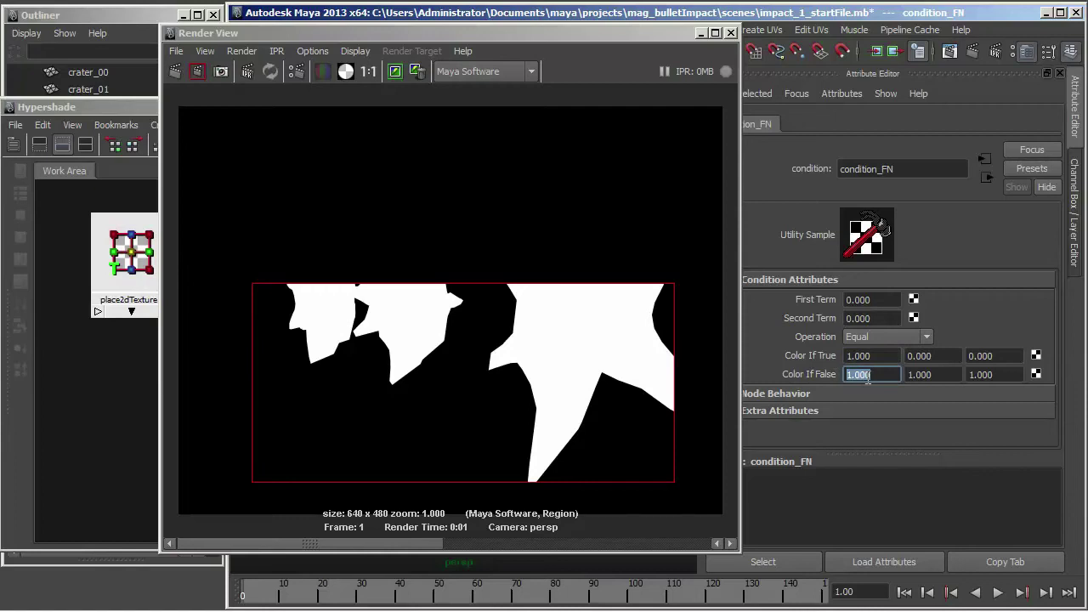
{"action": "type", "text": "0"}
{"action": "key", "text": "Return"}
Re-render the region to check alpha, hide the Render View, and select condition_FN in Hypershade.
{"action": "left_click", "coordinate": [192, 73]}
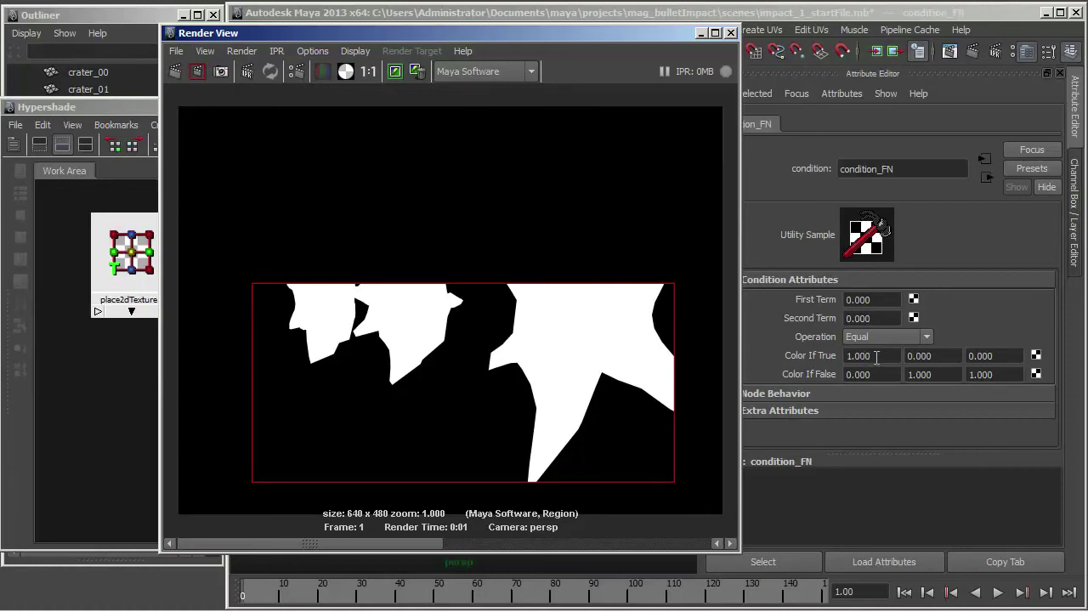
{"action": "left_click", "coordinate": [700, 33]}
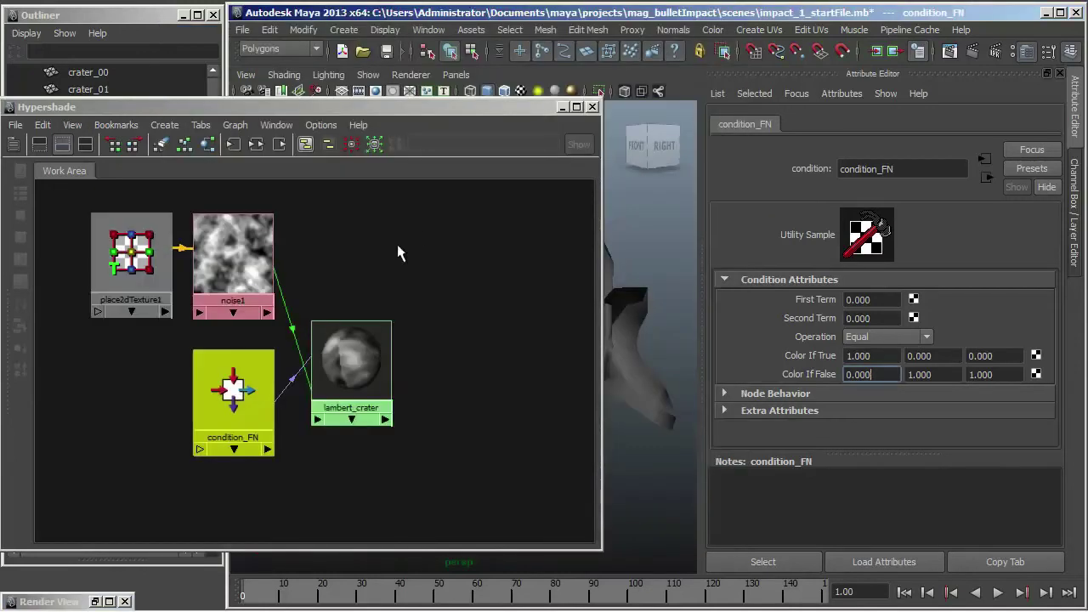
{"action": "left_click", "coordinate": [354, 258]}
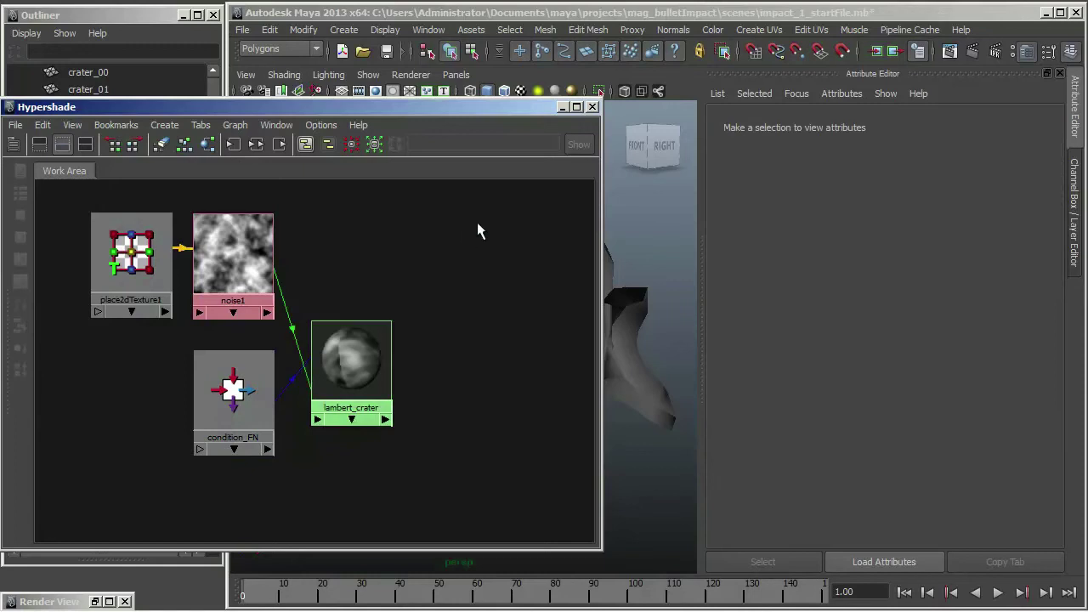
{"action": "left_click", "coordinate": [245, 387]}
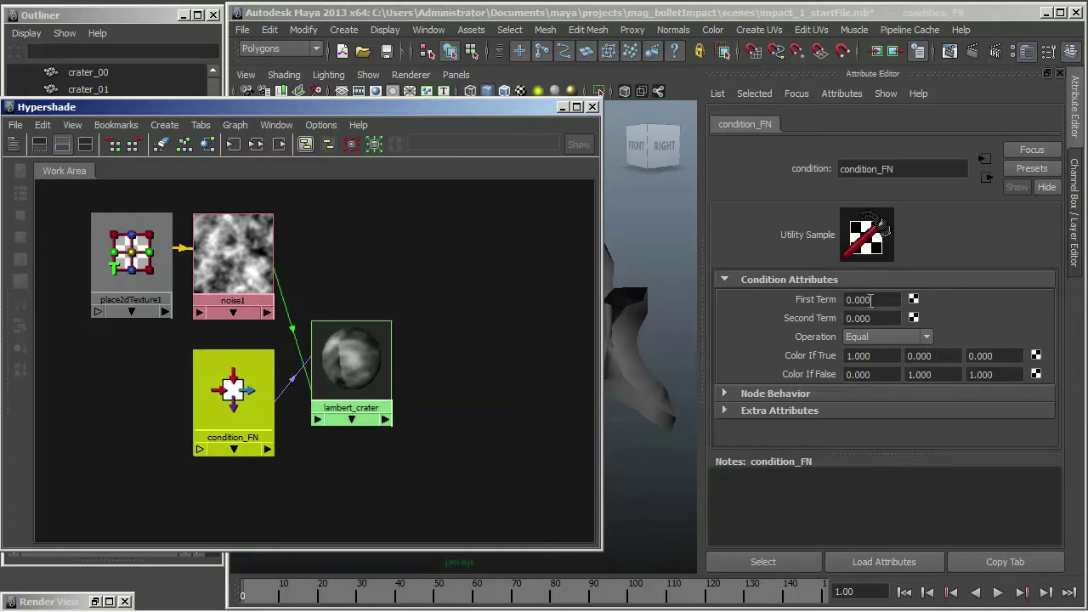
Create a Sampler Info utility node and place samplerInfo1 left of condition_FN.
{"action": "left_click", "coordinate": [164, 128]}
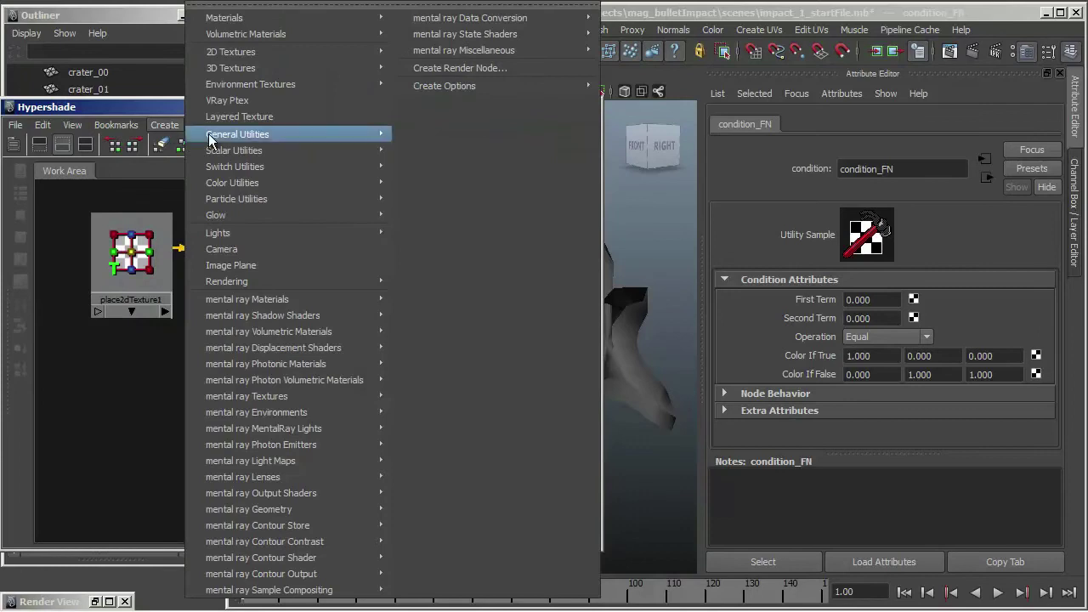
{"action": "mouse_move", "coordinate": [383, 542]}
{"action": "mouse_move", "coordinate": [263, 136]}
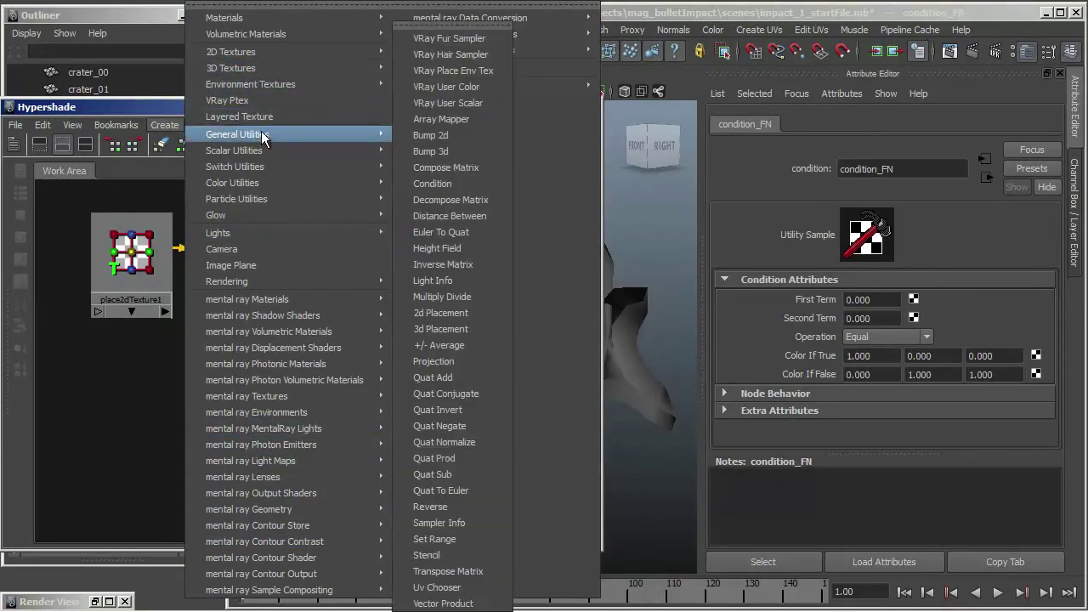
{"action": "left_click", "coordinate": [457, 522]}
{"action": "left_click_drag", "start_coordinate": [92, 246], "coordinate": [144, 409]}
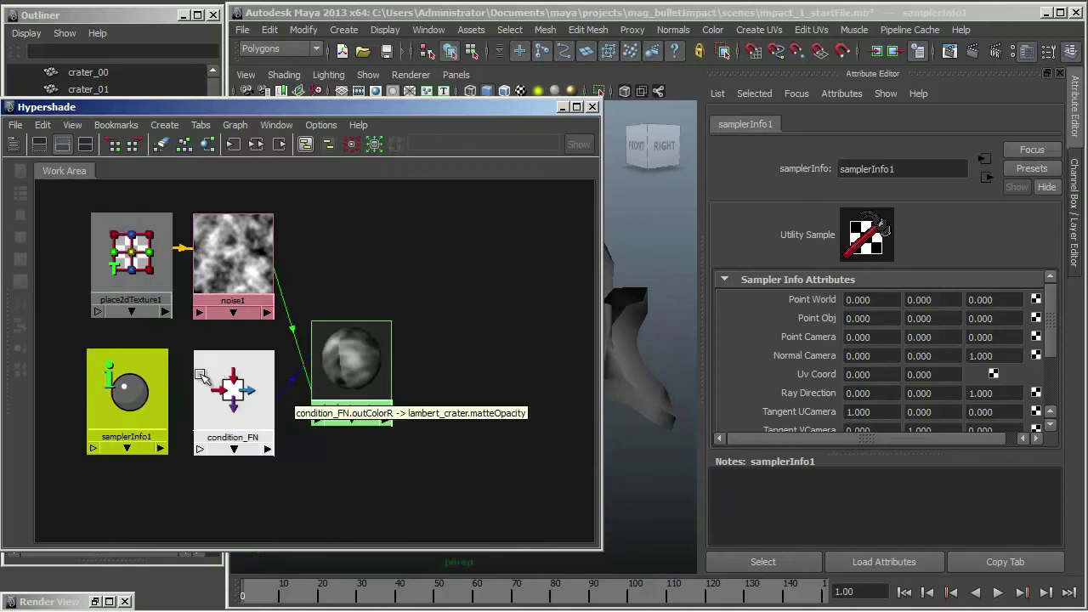
Connect samplerInfo1's flippedNormal output to condition_FN's firstTerm in the Connection Editor.
{"action": "left_click", "coordinate": [225, 385]}
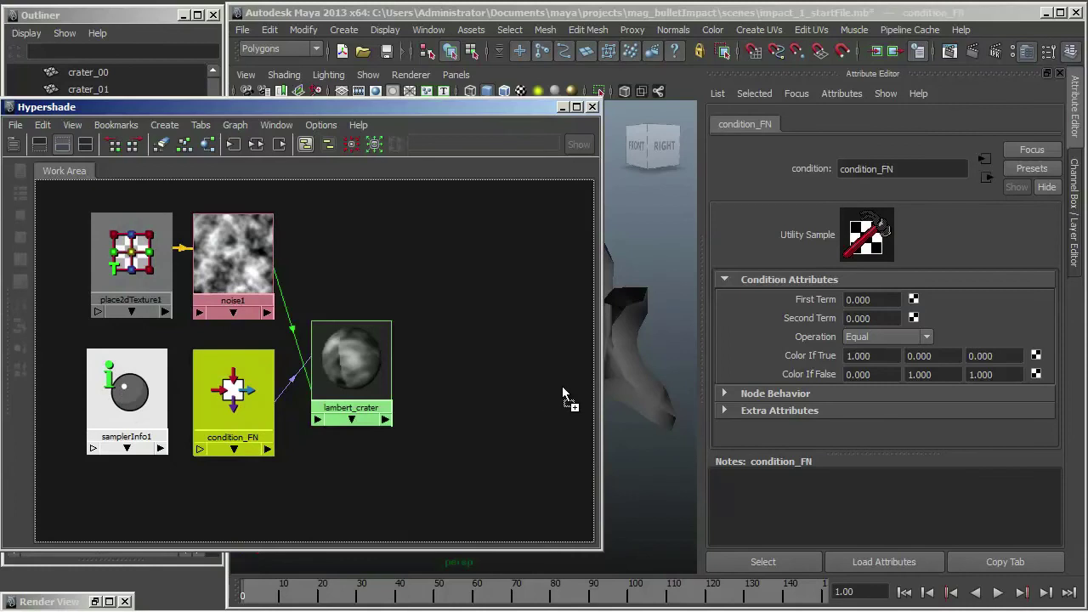
{"action": "middle_click_drag", "start_coordinate": [596, 379], "coordinate": [808, 296]}
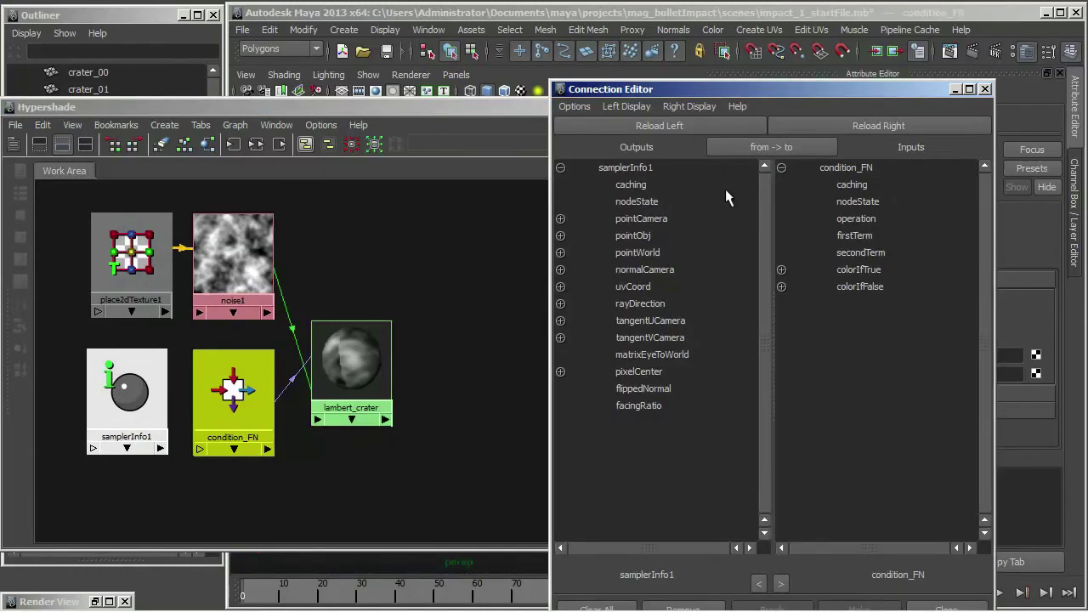
{"action": "left_click", "coordinate": [644, 387]}
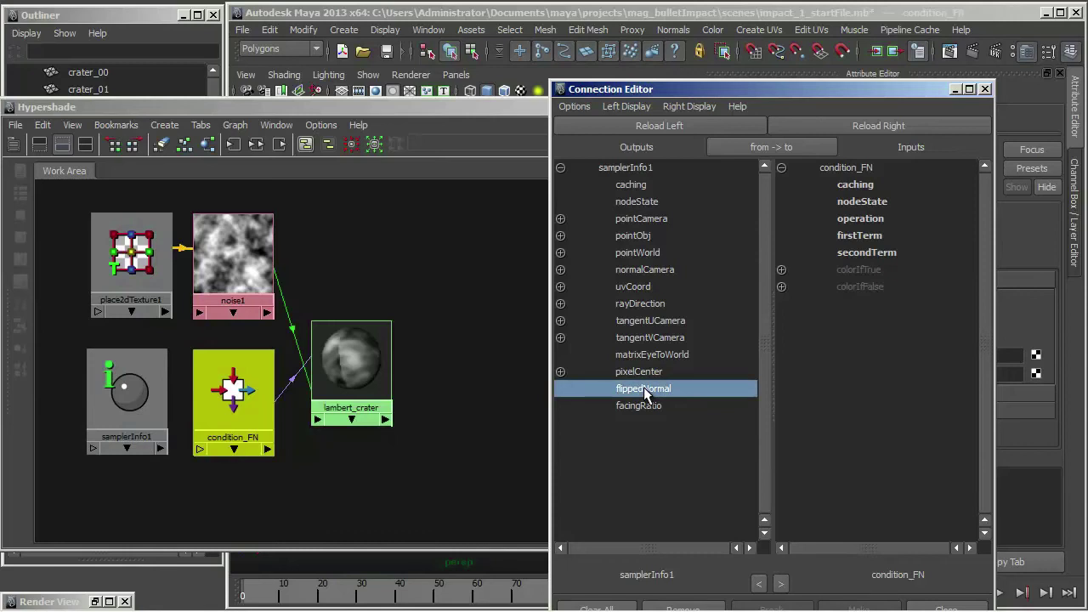
{"action": "left_click", "coordinate": [862, 236]}
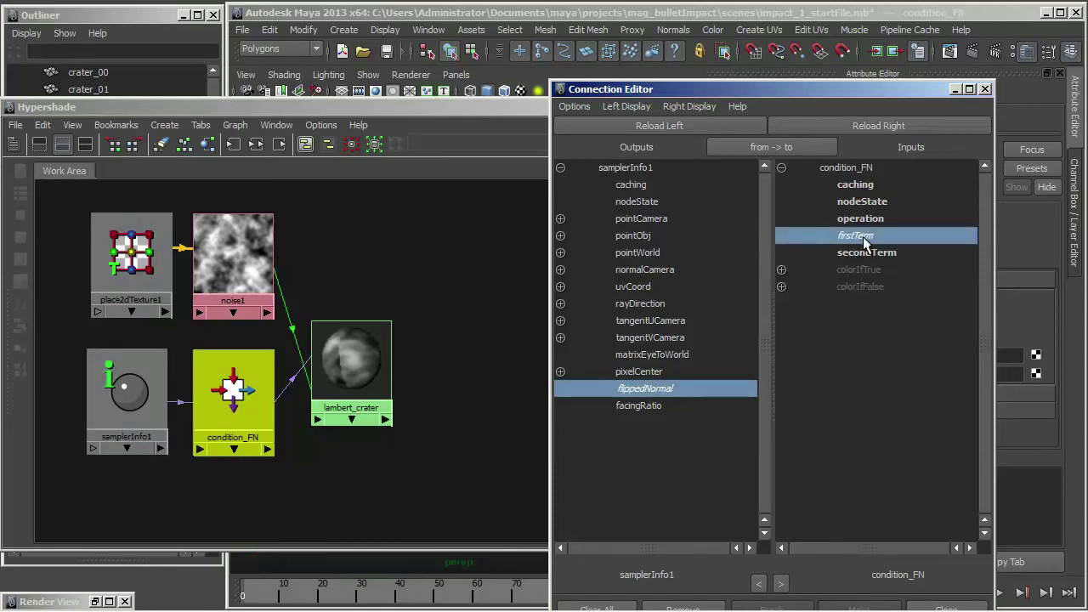
{"action": "left_click", "coordinate": [985, 88]}
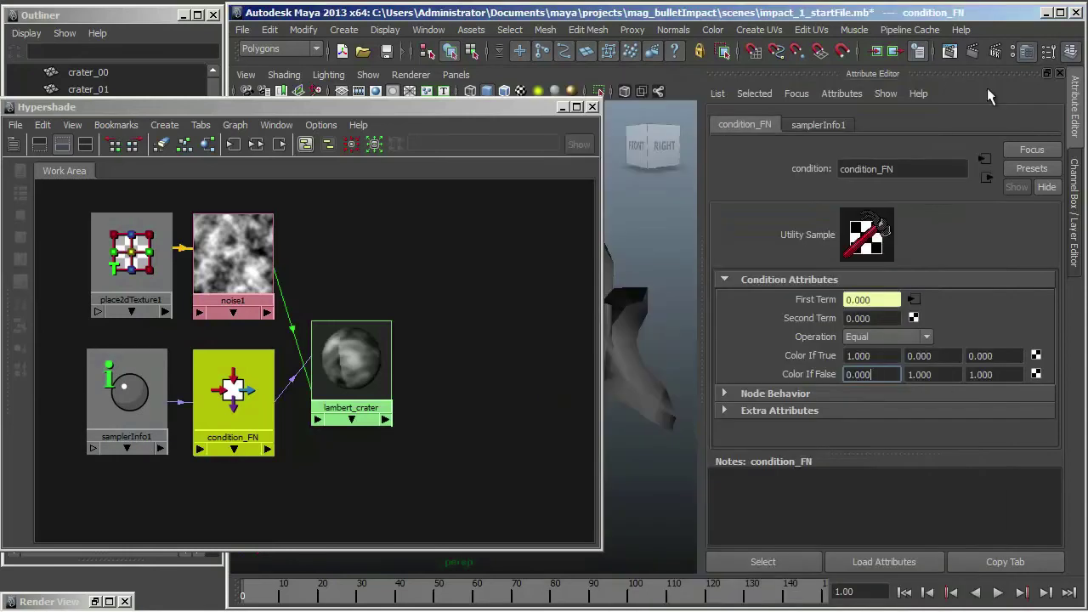
{"action": "left_click", "coordinate": [560, 106]}
{"action": "left_click", "coordinate": [559, 318]}
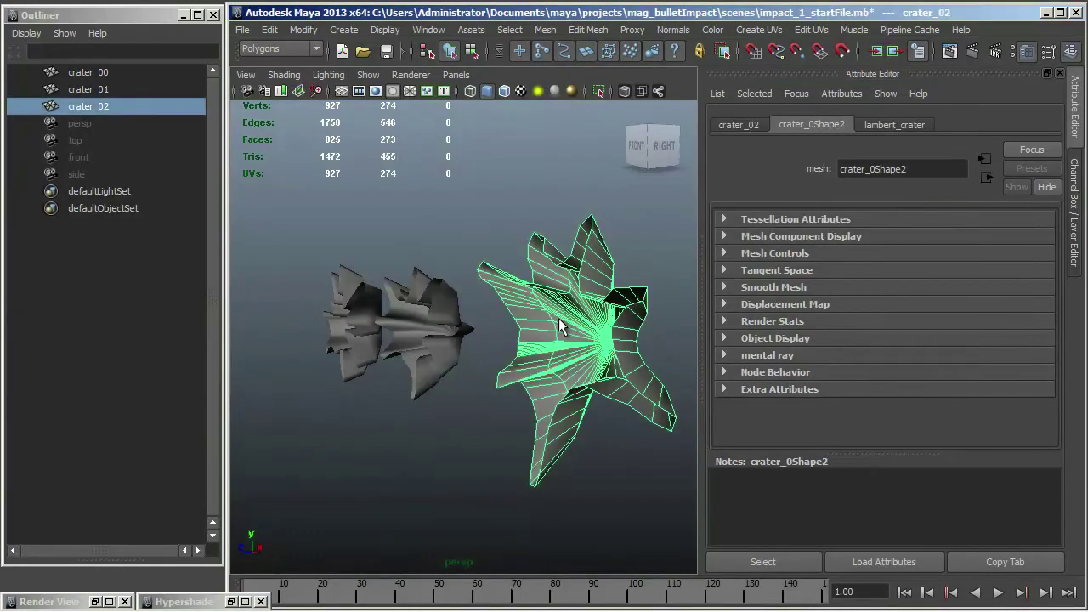
{"action": "left_click_drag", "start_coordinate": [552, 316], "coordinate": [463, 309], "text": "alt"}
{"action": "left_click", "coordinate": [380, 30]}
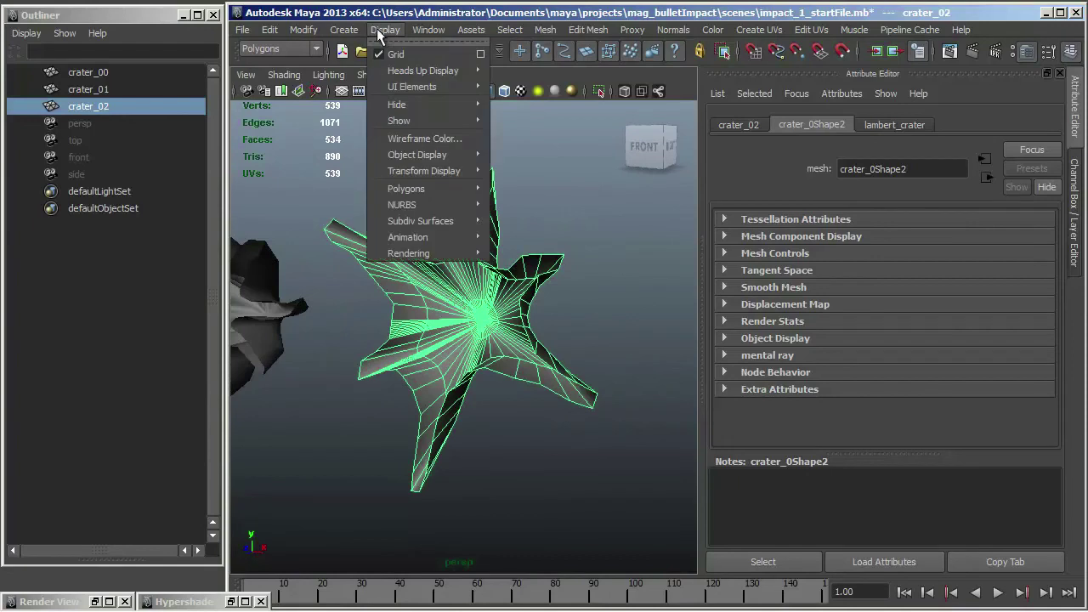
{"action": "mouse_move", "coordinate": [442, 187]}
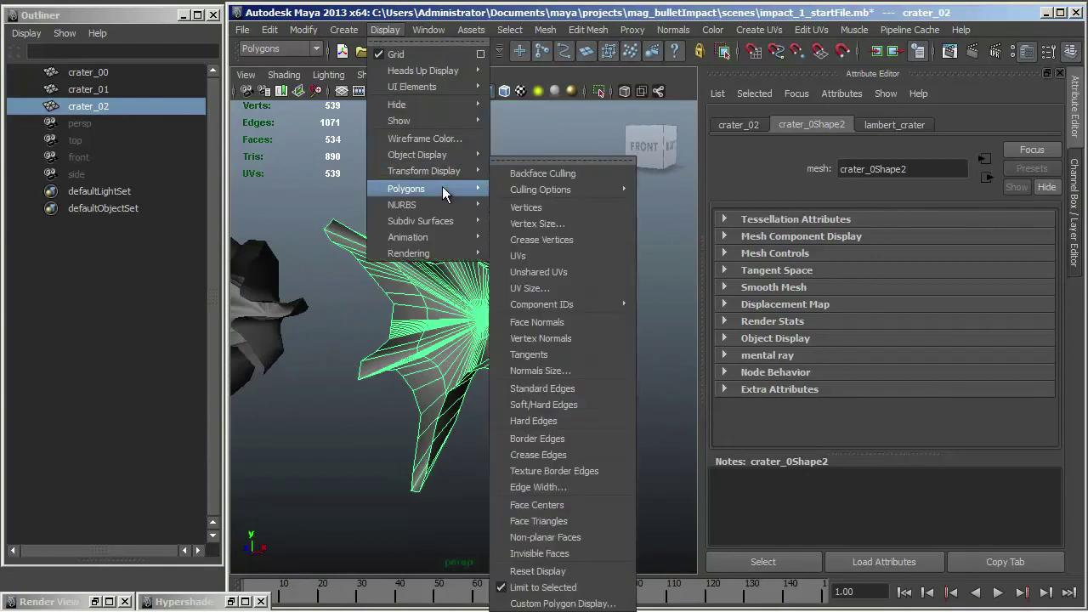
{"action": "left_click", "coordinate": [547, 322]}
{"action": "left_click_drag", "start_coordinate": [458, 265], "coordinate": [453, 287], "text": "alt"}
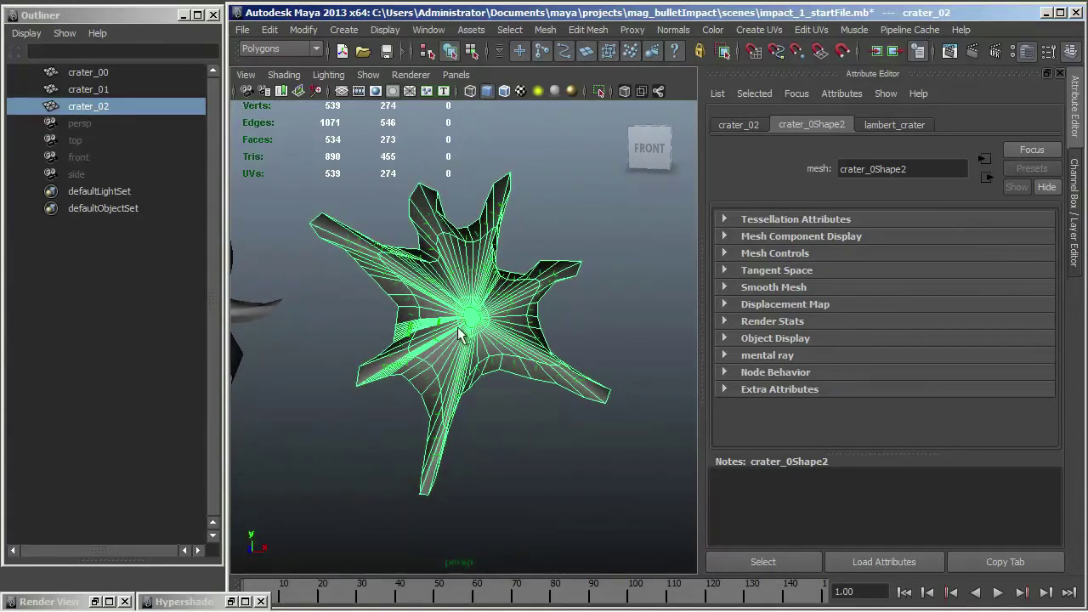
{"action": "left_click_drag", "start_coordinate": [474, 306], "coordinate": [456, 294], "text": "alt"}
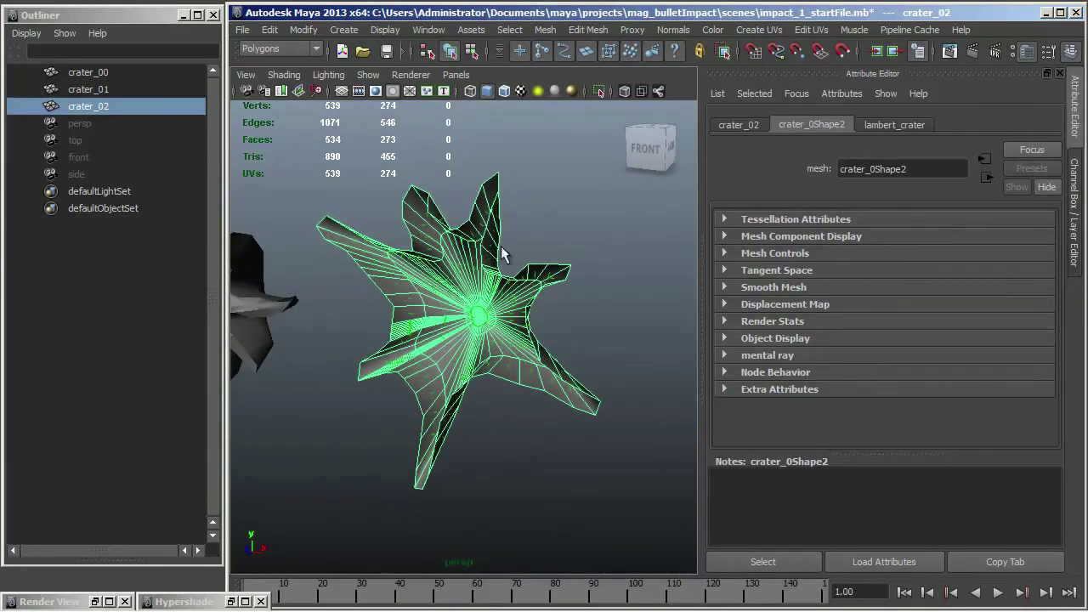
{"action": "left_click_drag", "start_coordinate": [517, 250], "coordinate": [481, 289], "text": "alt"}
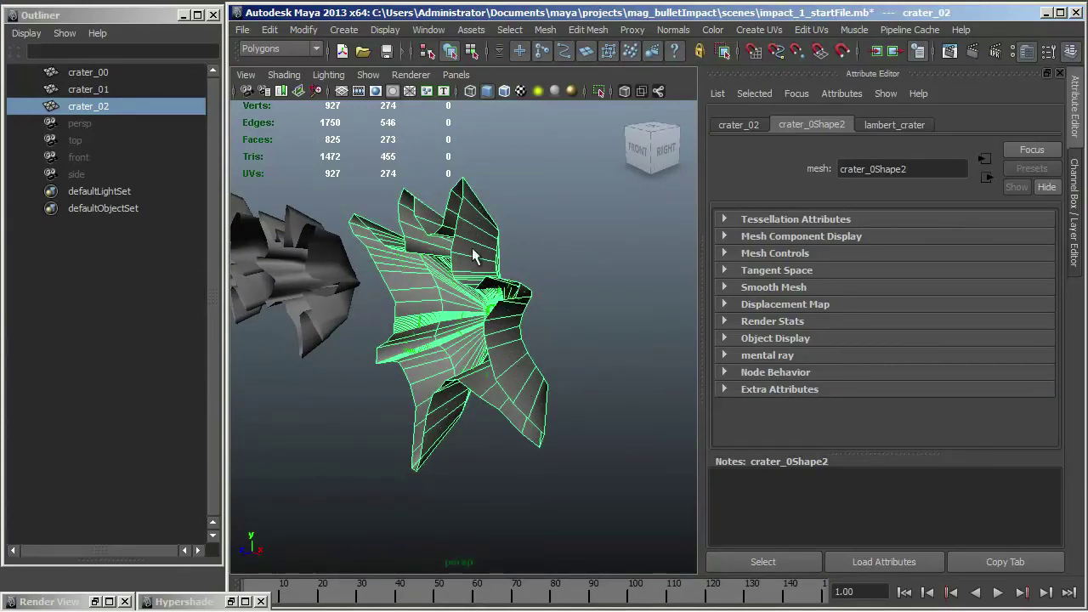
{"action": "left_click_drag", "start_coordinate": [473, 255], "coordinate": [503, 255], "text": "alt"}
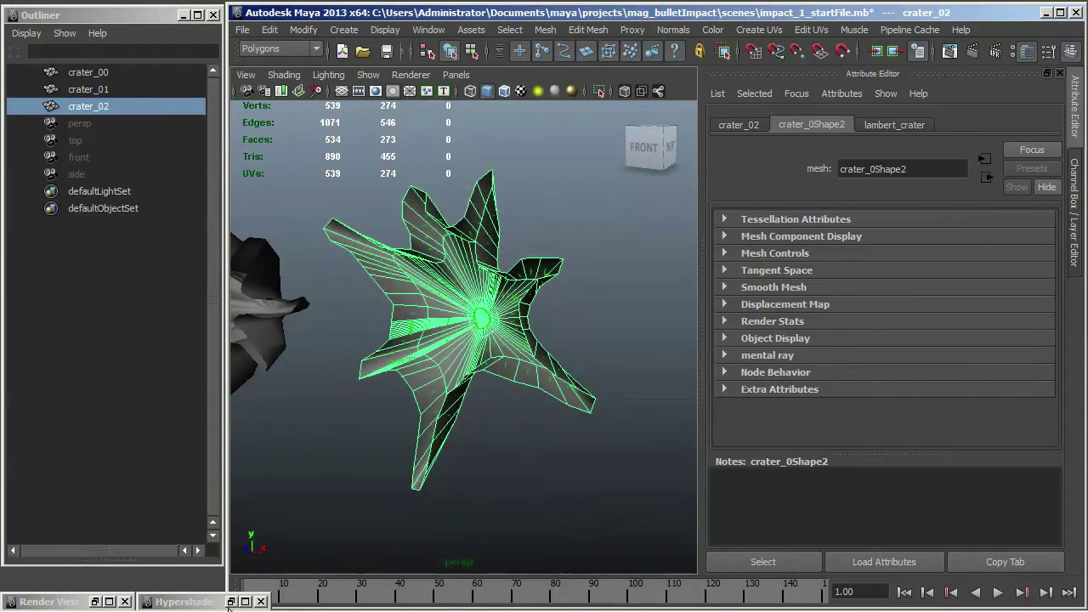
Check the samplerInfo1 flippedNormal link and load condition_FN's settings, then orbit to view the craters.
{"action": "left_click", "coordinate": [245, 601]}
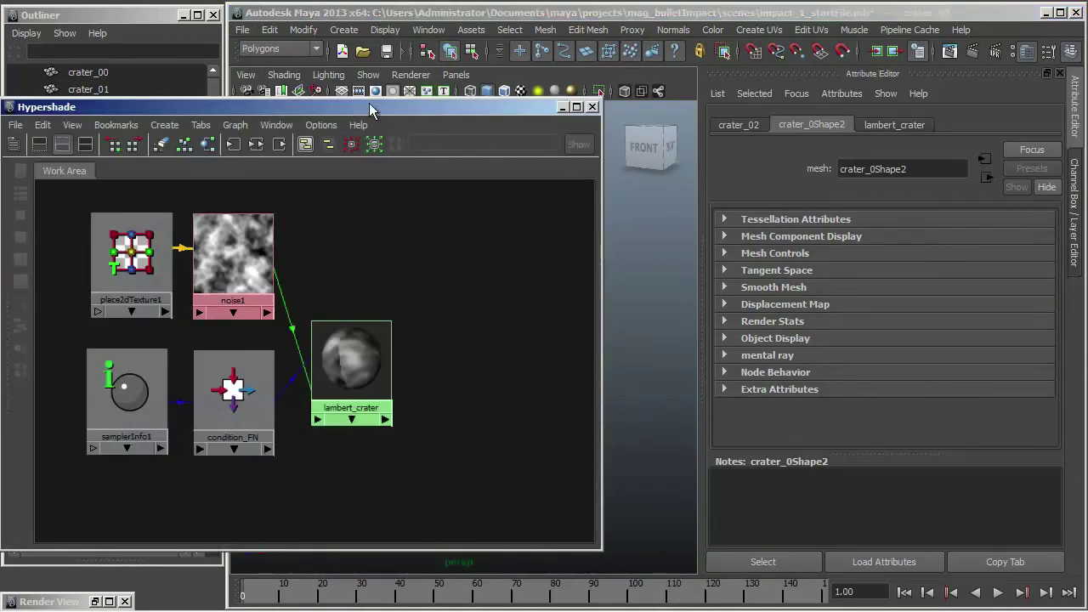
{"action": "left_click_drag", "start_coordinate": [373, 107], "coordinate": [369, 101]}
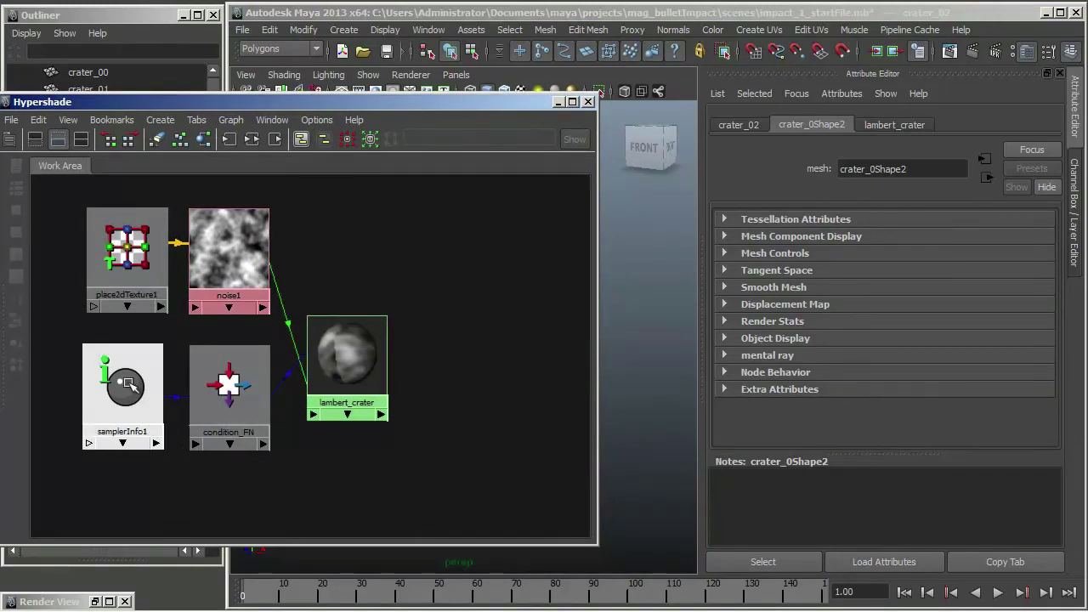
{"action": "left_click", "coordinate": [176, 403]}
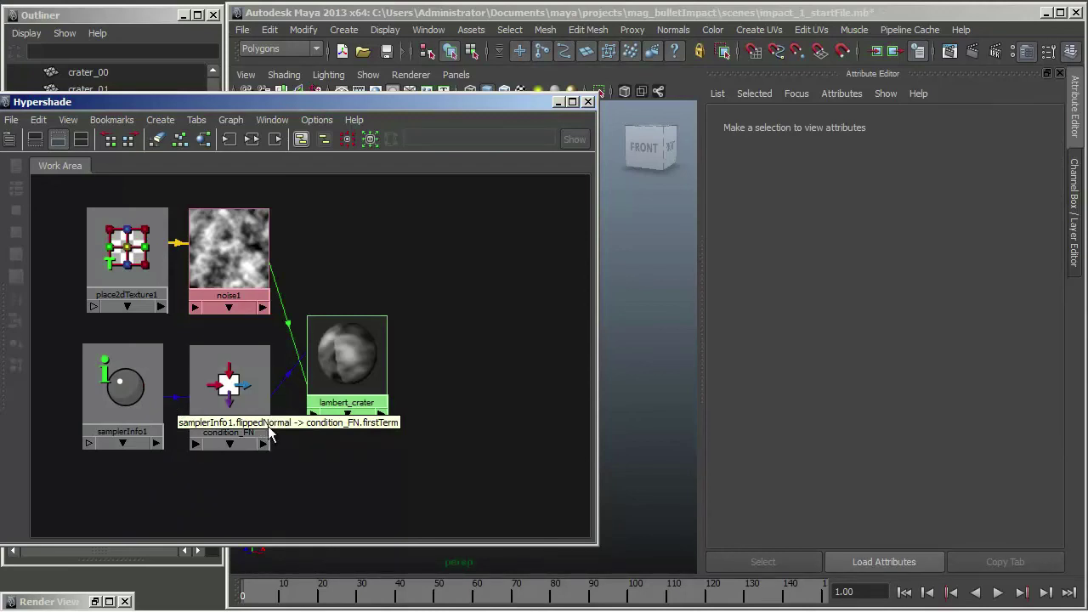
{"action": "left_click", "coordinate": [225, 393]}
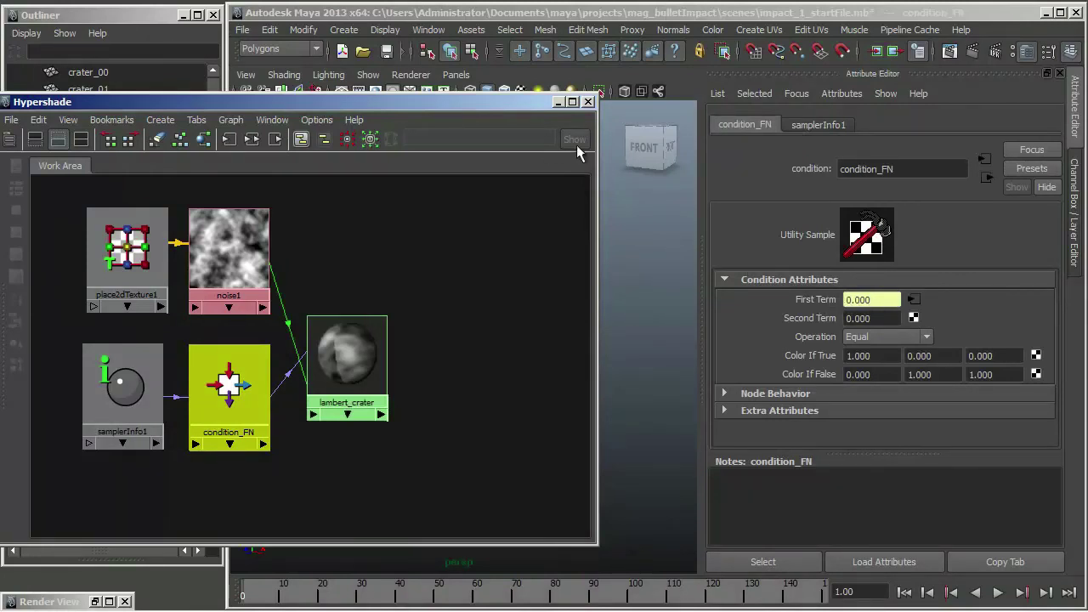
{"action": "left_click", "coordinate": [557, 101]}
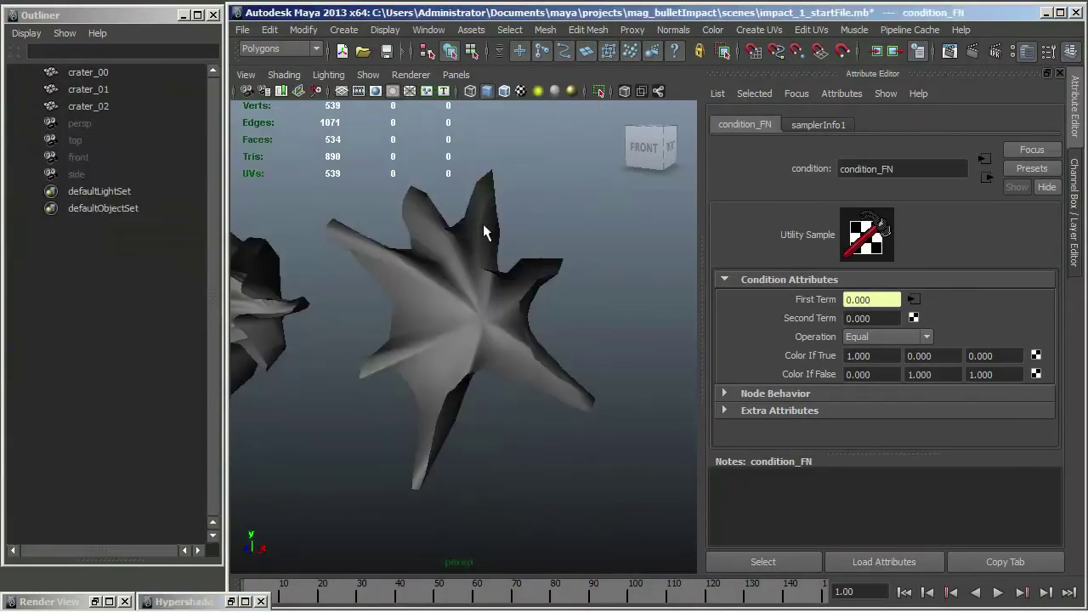
{"action": "left_click_drag", "start_coordinate": [514, 233], "coordinate": [481, 230], "text": "alt"}
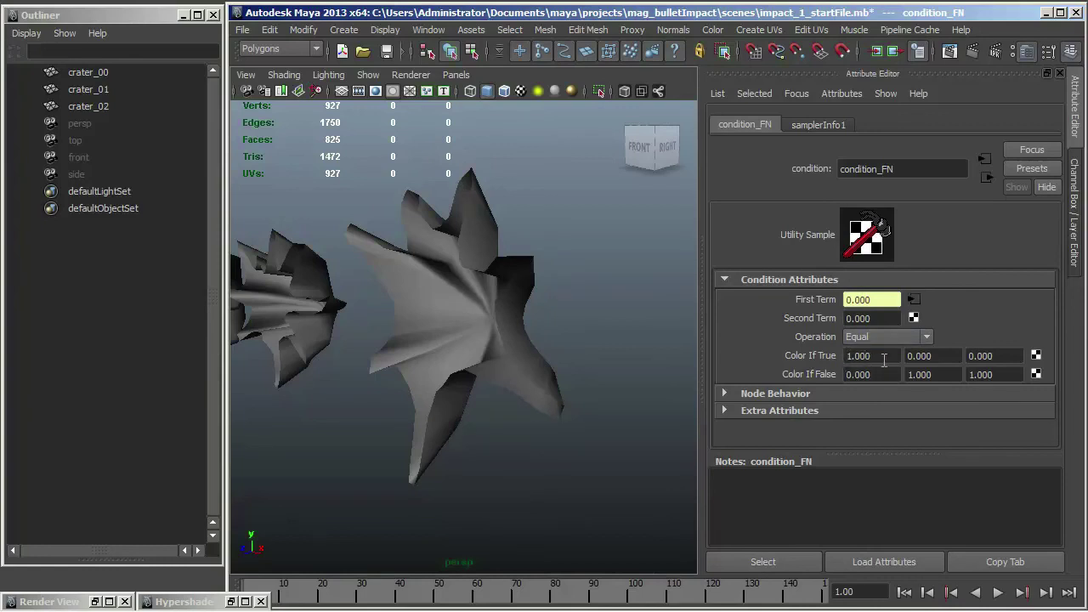
Render the frame and a small region near the big crater, comparing colour and alpha channels.
{"action": "left_click", "coordinate": [949, 52]}
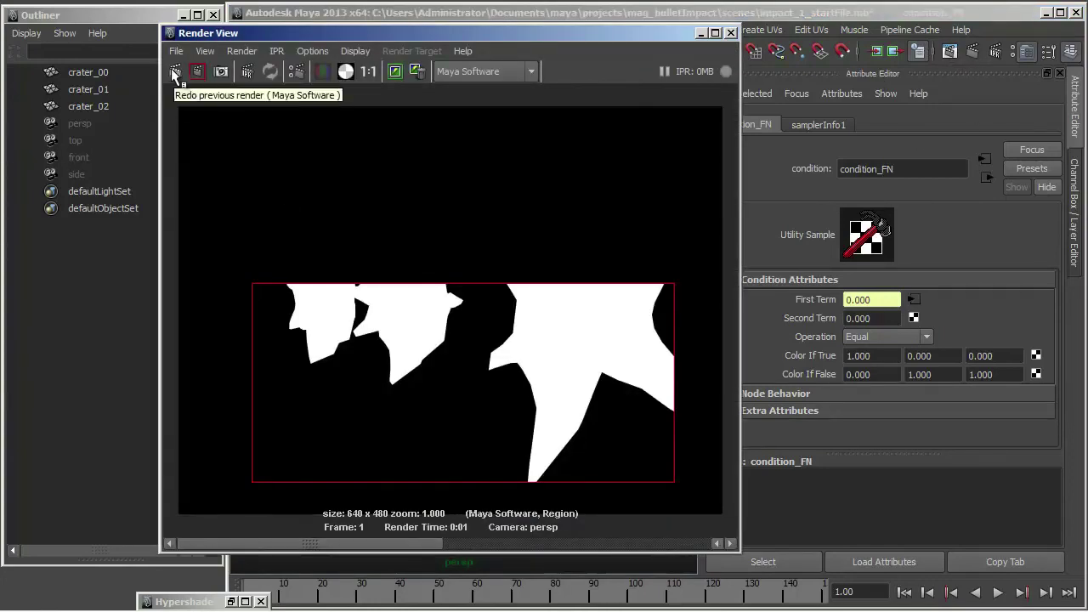
{"action": "left_click", "coordinate": [323, 72]}
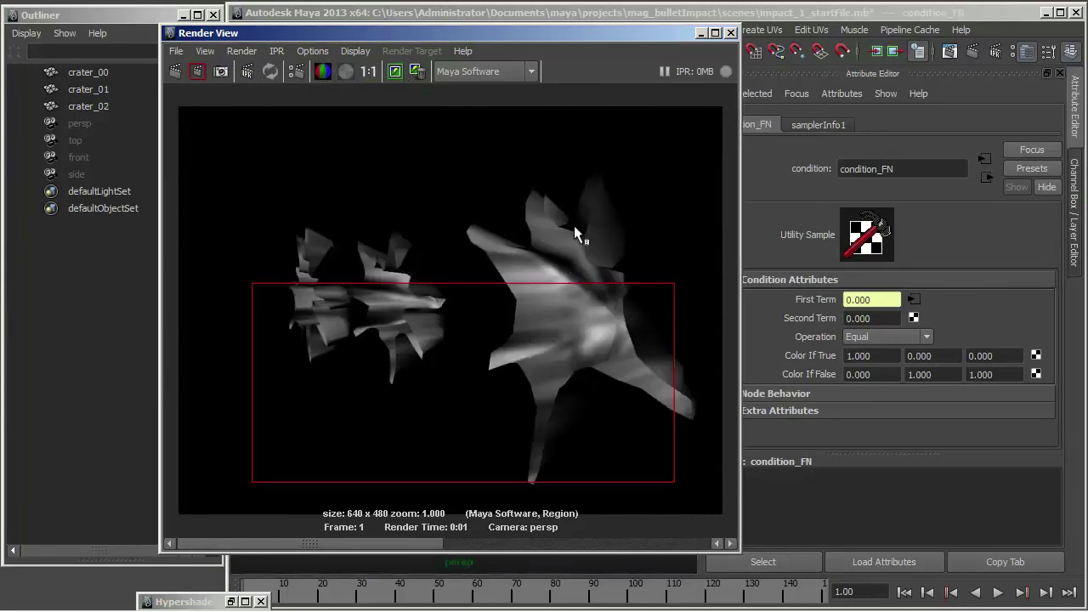
{"action": "left_click", "coordinate": [176, 73]}
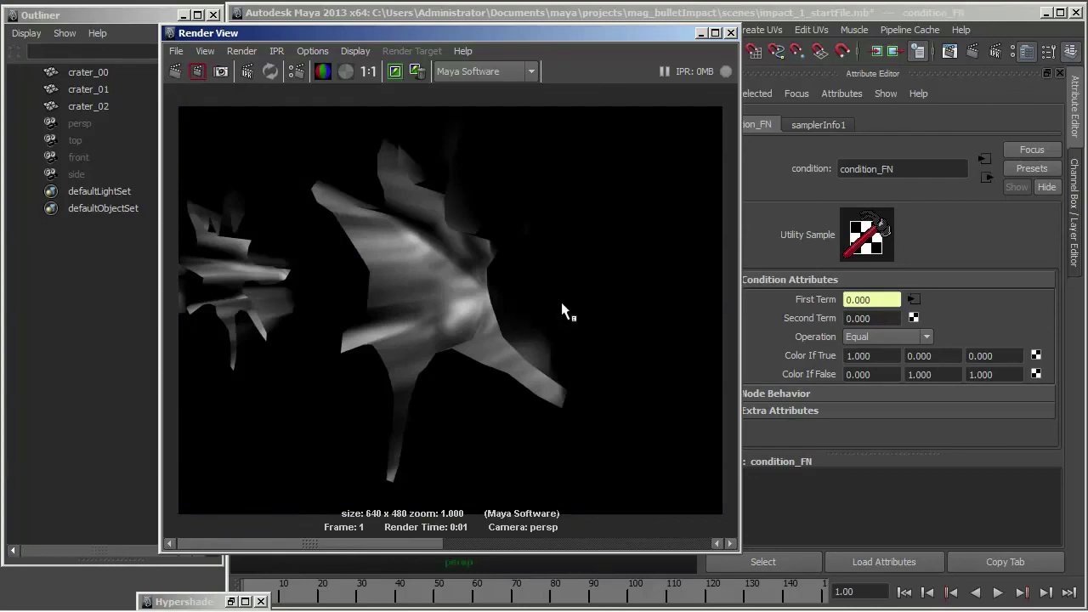
{"action": "left_click", "coordinate": [344, 72]}
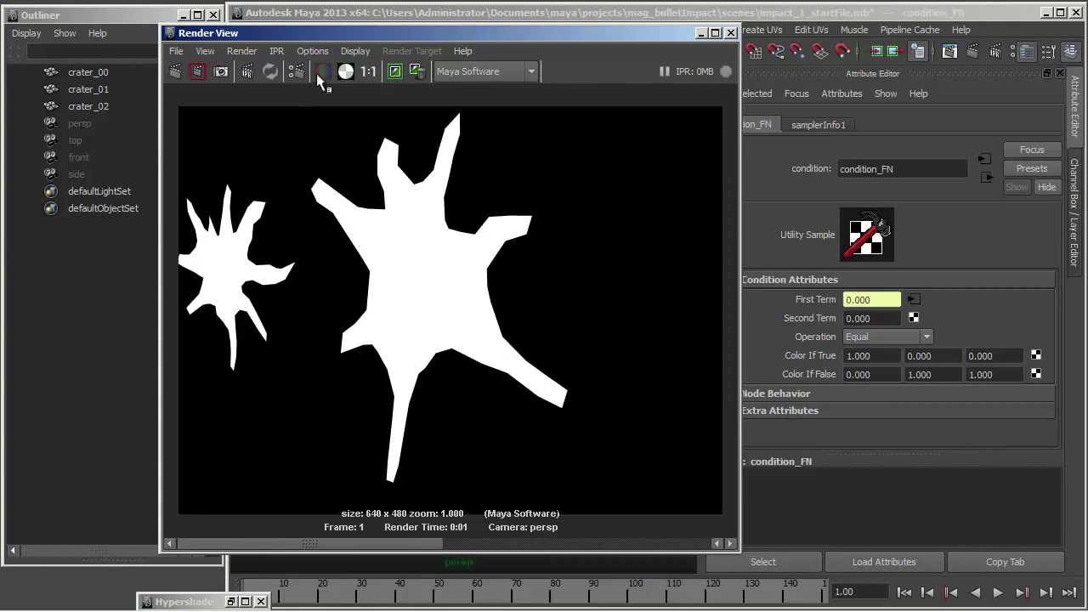
{"action": "left_click", "coordinate": [322, 69]}
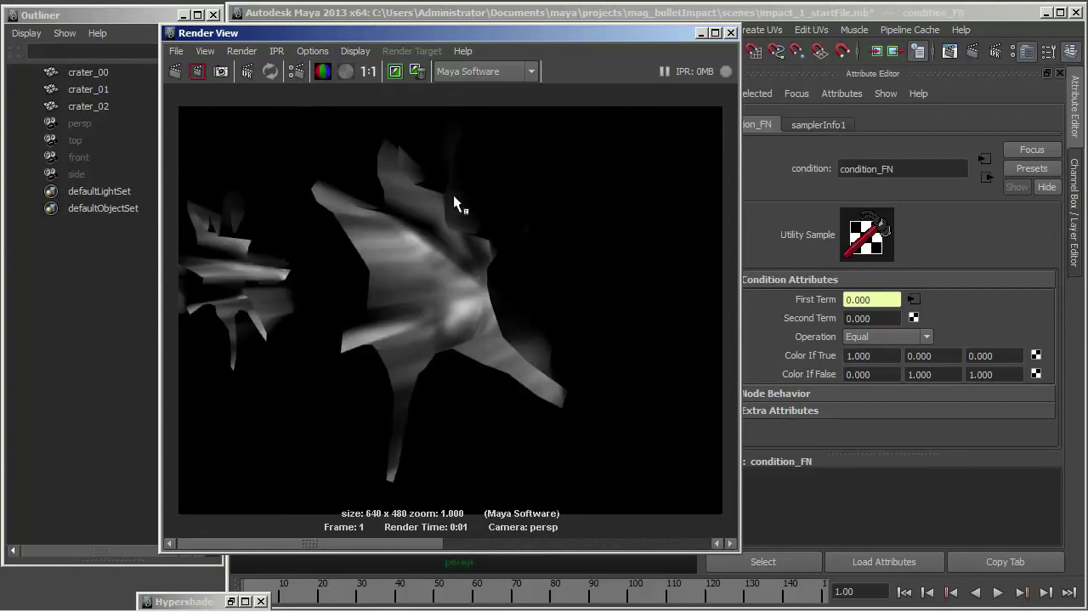
{"action": "left_click_drag", "start_coordinate": [516, 320], "coordinate": [544, 355]}
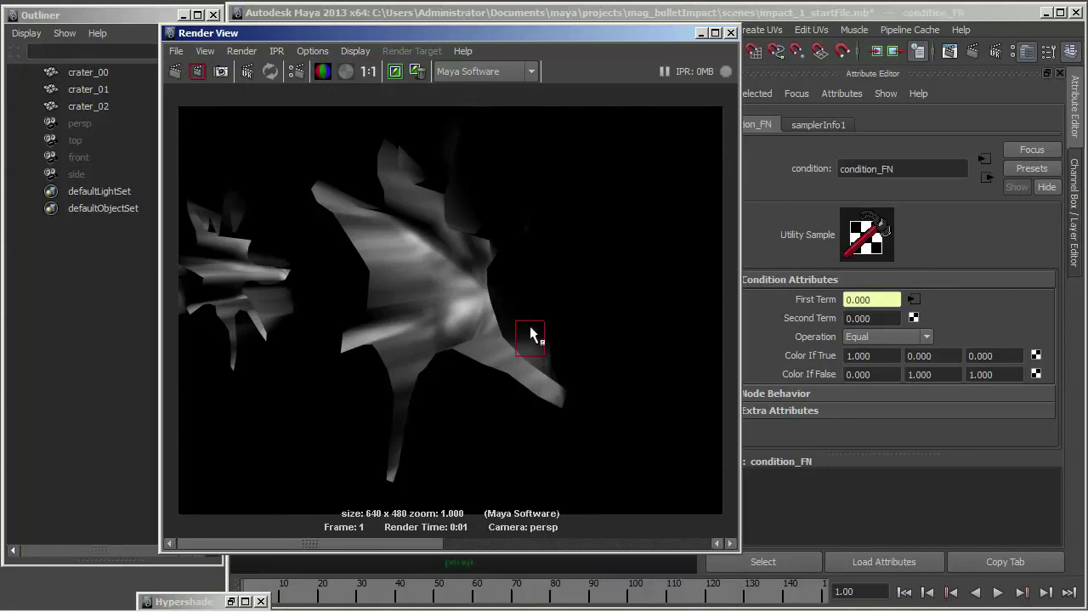
{"action": "left_click", "coordinate": [345, 71]}
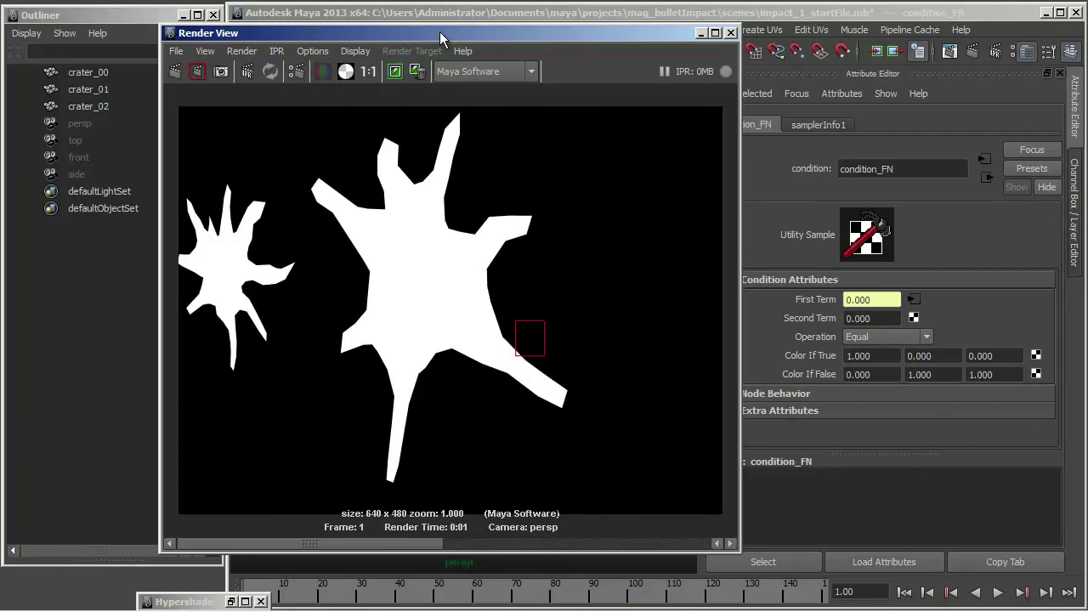
{"action": "left_click", "coordinate": [322, 72]}
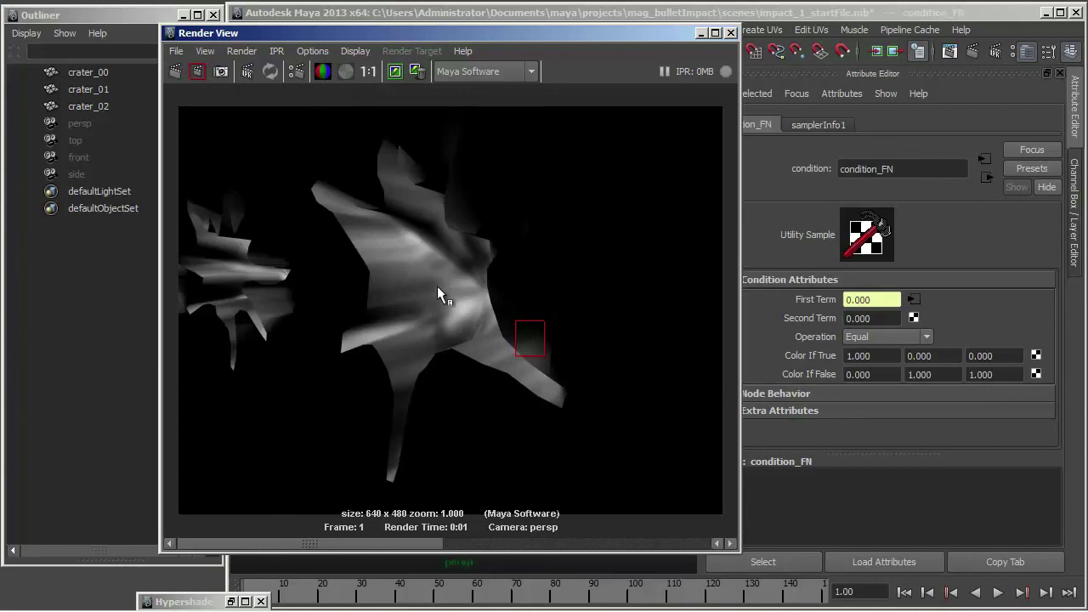
{"action": "left_click", "coordinate": [346, 71]}
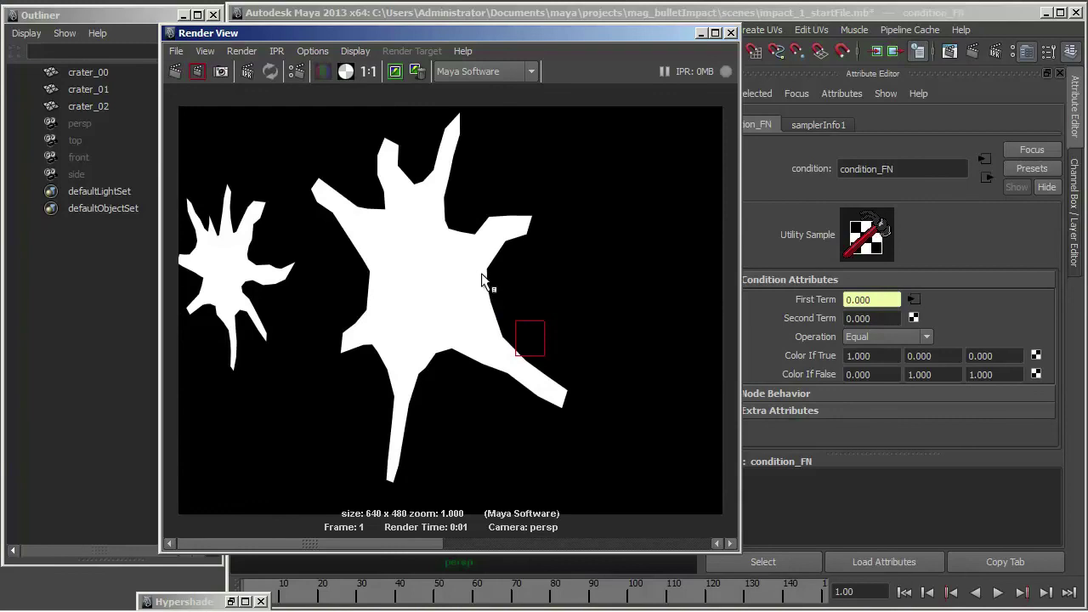
Reframe all three craters, re-render to confirm solid white alpha masks, and close the Render View.
{"action": "left_click", "coordinate": [702, 33]}
{"action": "scroll", "coordinate": [479, 373], "scroll_direction": "down", "scroll_amount": 3}
{"action": "middle_click_drag", "start_coordinate": [479, 372], "coordinate": [559, 334], "text": "alt"}
{"action": "scroll", "coordinate": [559, 333], "scroll_direction": "up", "scroll_amount": 2}
{"action": "scroll", "coordinate": [560, 333], "scroll_direction": "down", "scroll_amount": 1}
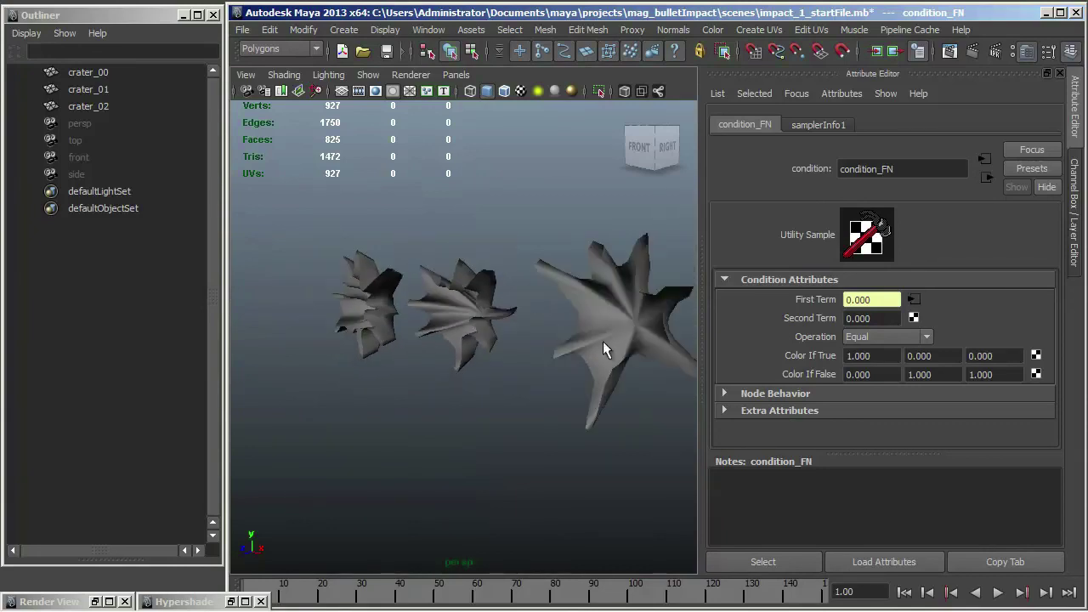
{"action": "left_click_drag", "start_coordinate": [593, 343], "coordinate": [524, 299], "text": "alt"}
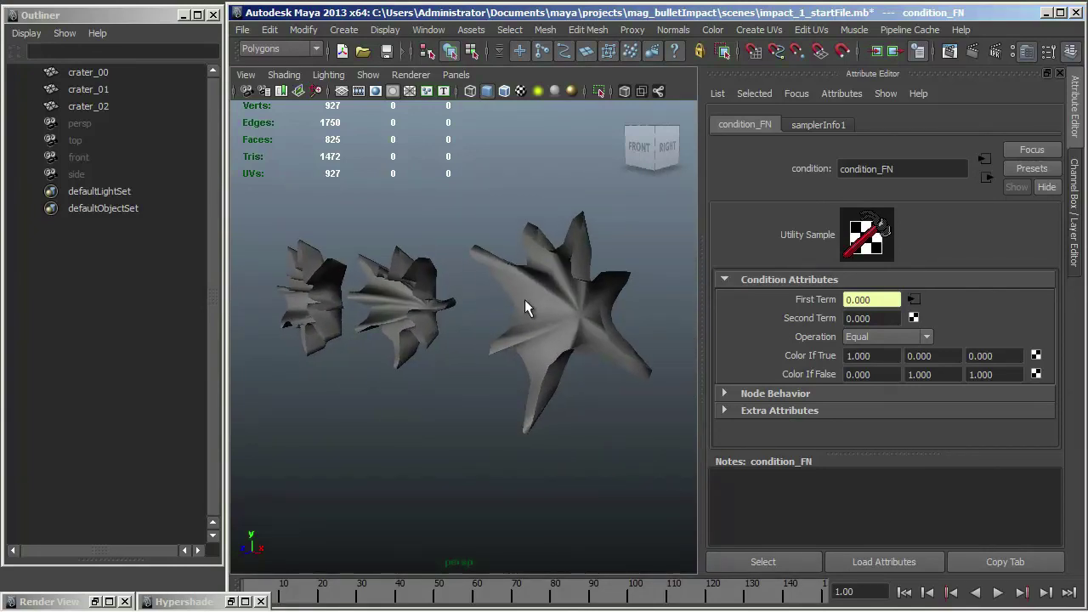
{"action": "left_click", "coordinate": [968, 51]}
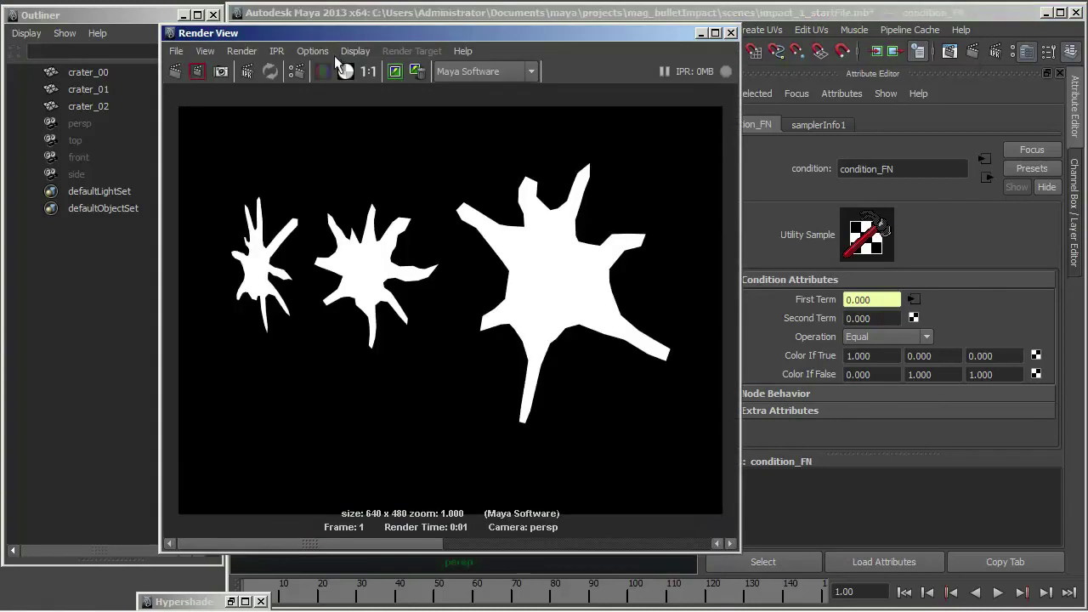
{"action": "left_click", "coordinate": [323, 70]}
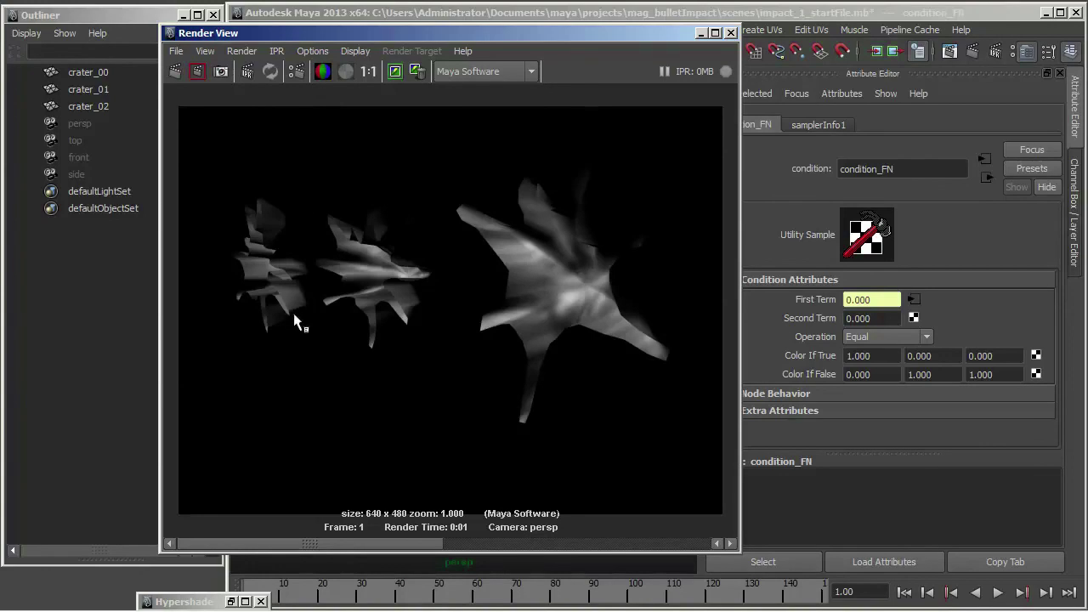
{"action": "left_click", "coordinate": [345, 71]}
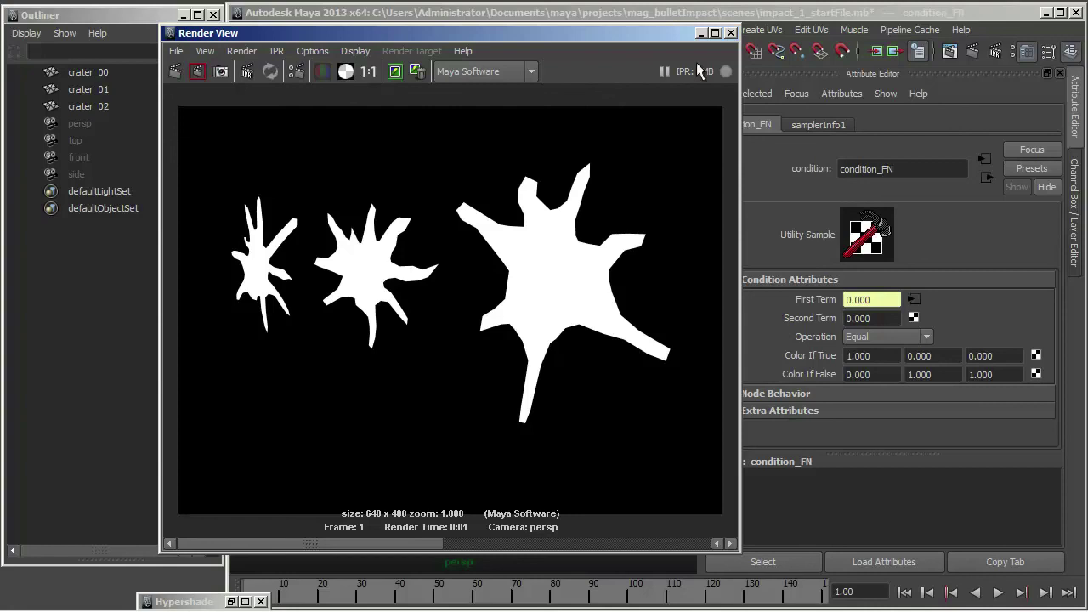
{"action": "left_click", "coordinate": [730, 32]}
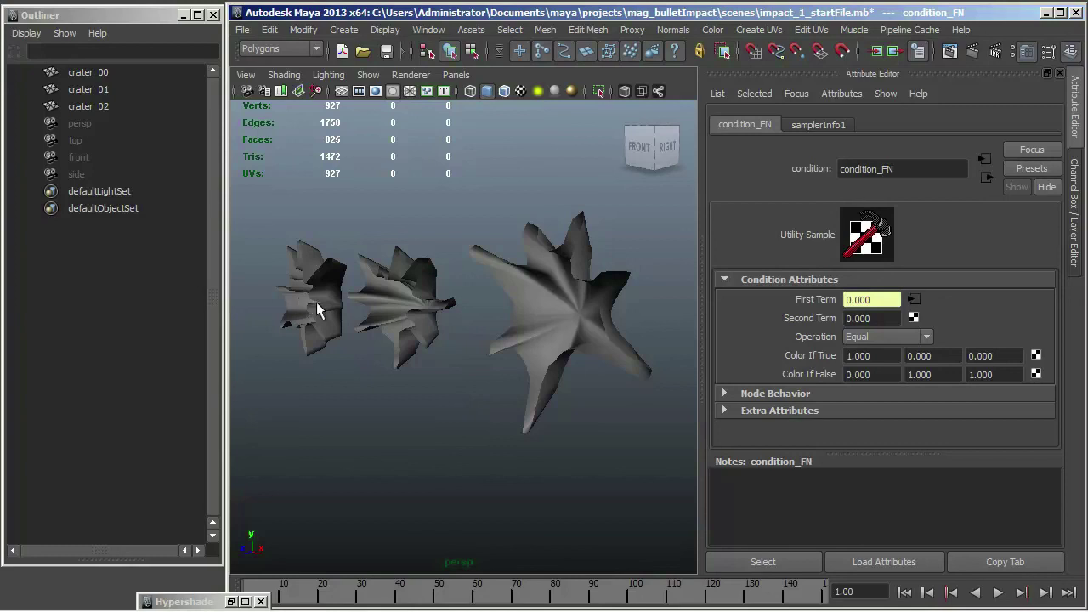
Move lambert_crater higher in the graph and show its Matte Opacity, Opacity Gain 1.000.
{"action": "left_click", "coordinate": [230, 601]}
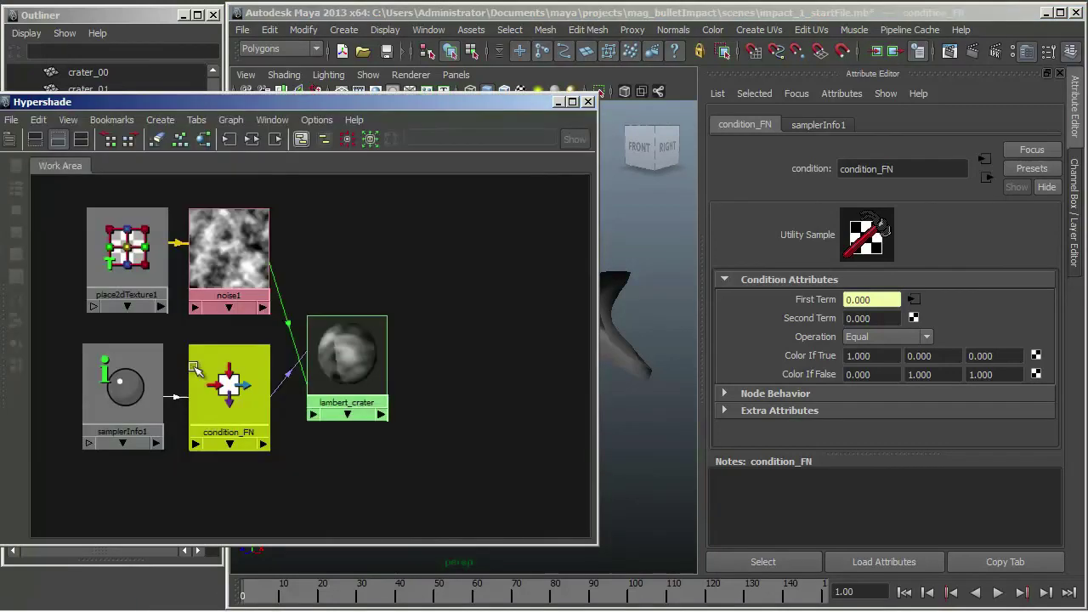
{"action": "left_click", "coordinate": [332, 245]}
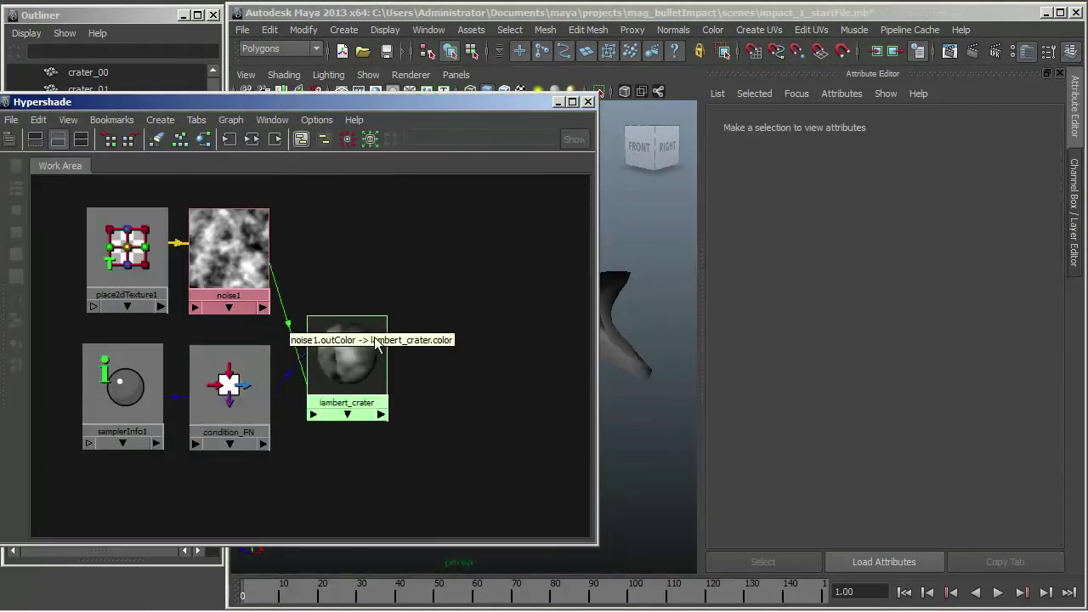
{"action": "left_click_drag", "start_coordinate": [328, 360], "coordinate": [334, 331]}
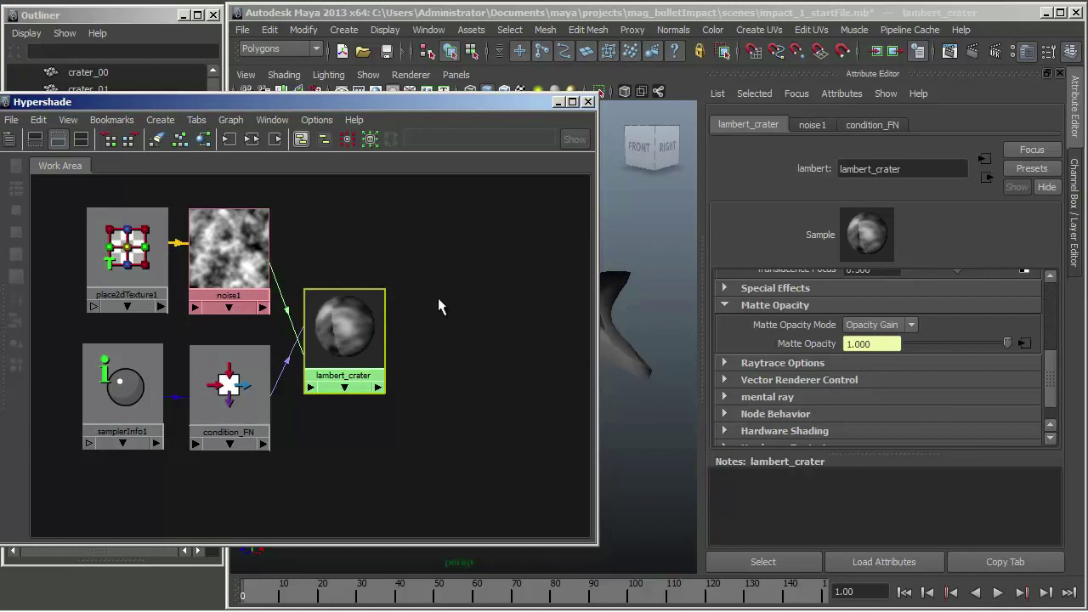
{"action": "left_click", "coordinate": [558, 101]}
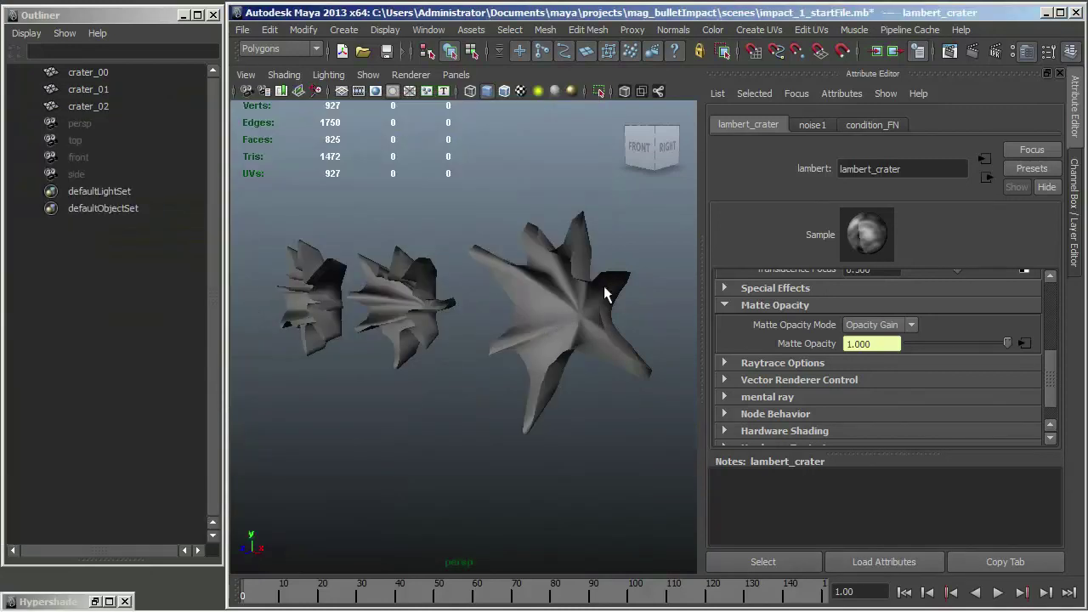